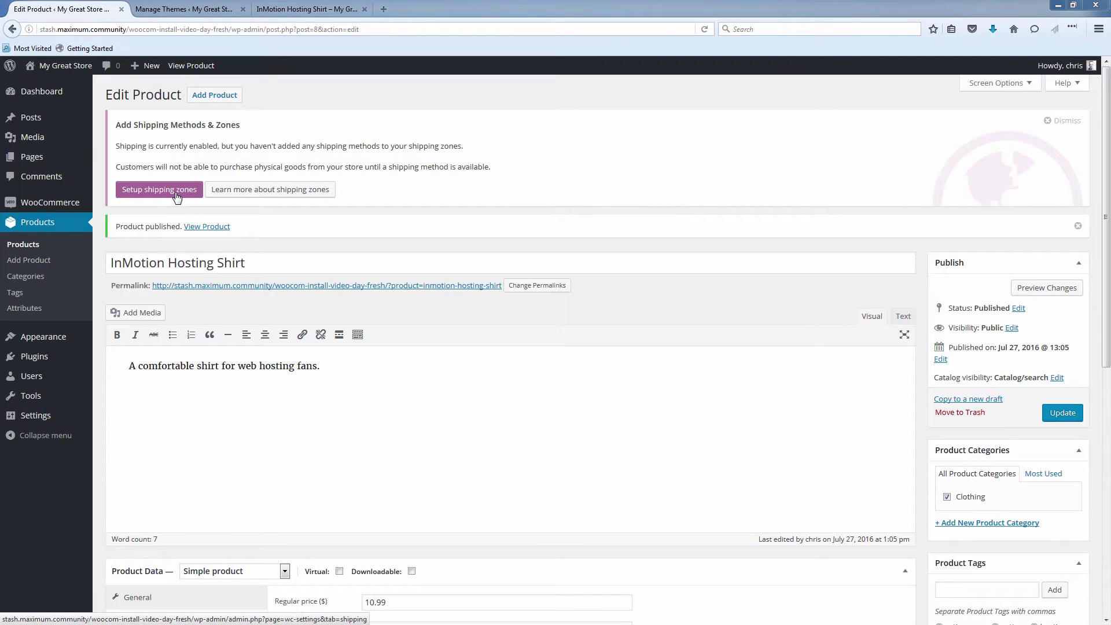
Go from the product's Add Shipping Methods & Zones notice to the shipping zones setup.
click(176, 194)
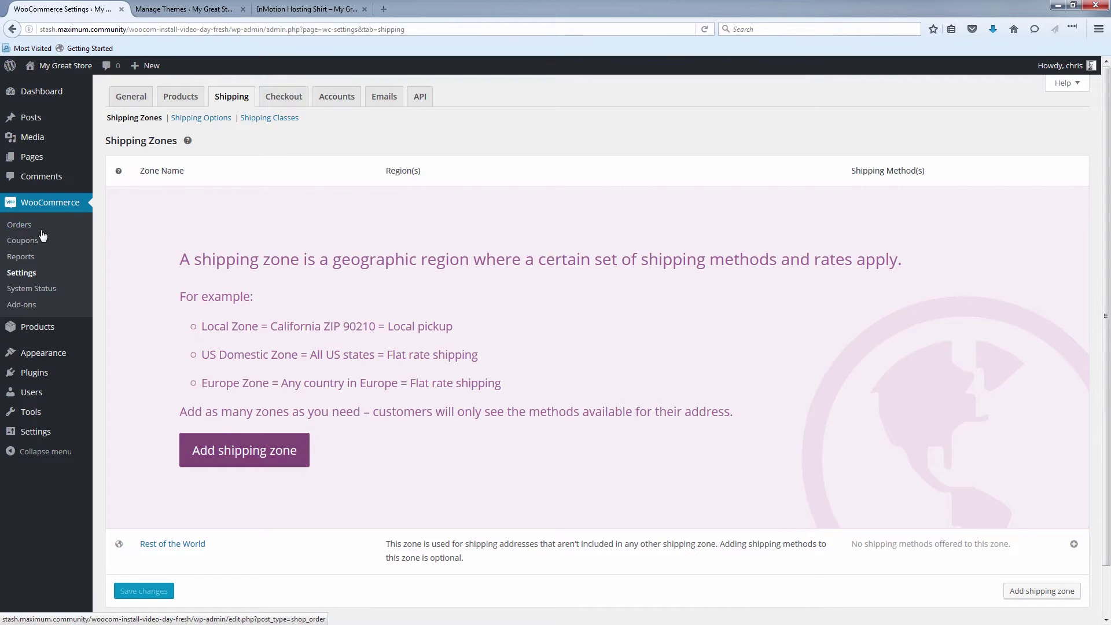
Dismiss the missing shipping methods notice in WooCommerce Settings and return to Shipping.
click(34, 276)
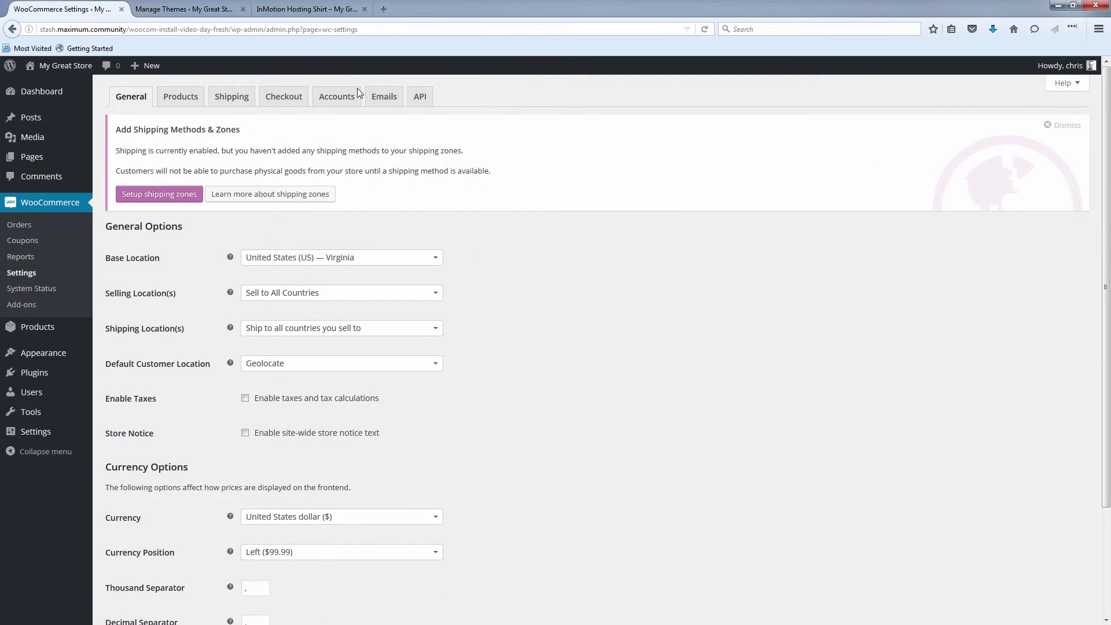
click(1054, 128)
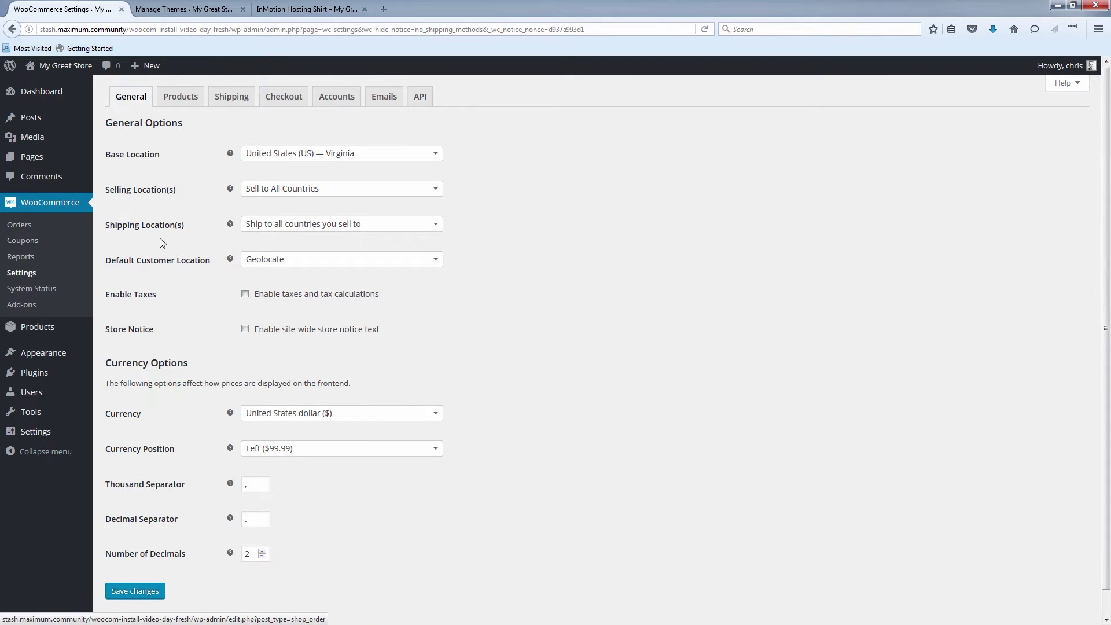
click(241, 102)
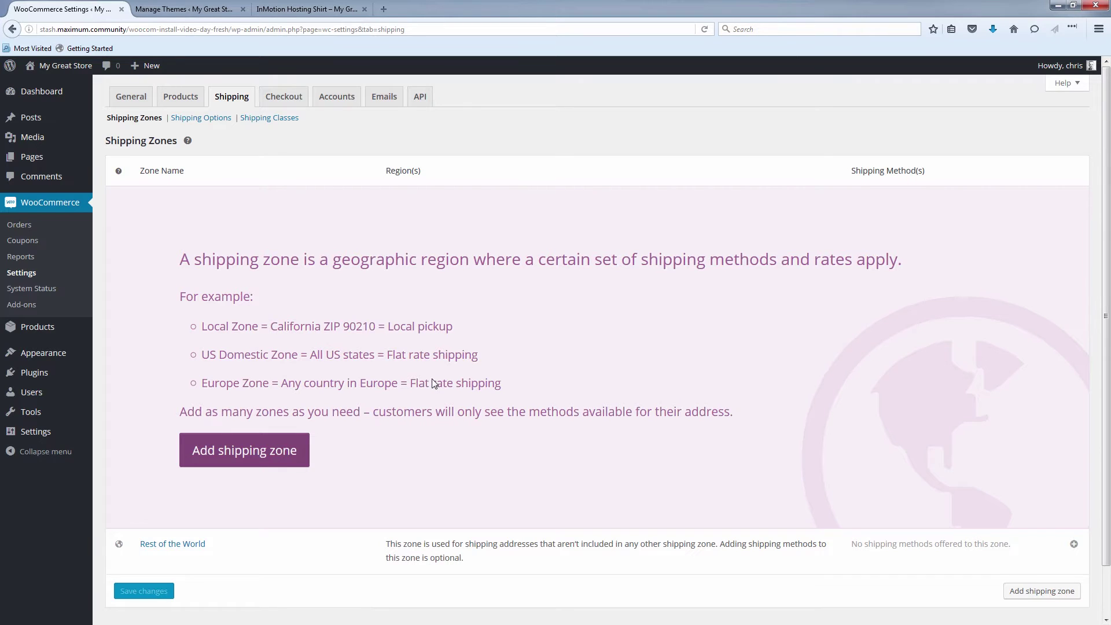
Scroll to the Rest of the World zone and start adding a shipping method.
scroll(434, 379, down, 2)
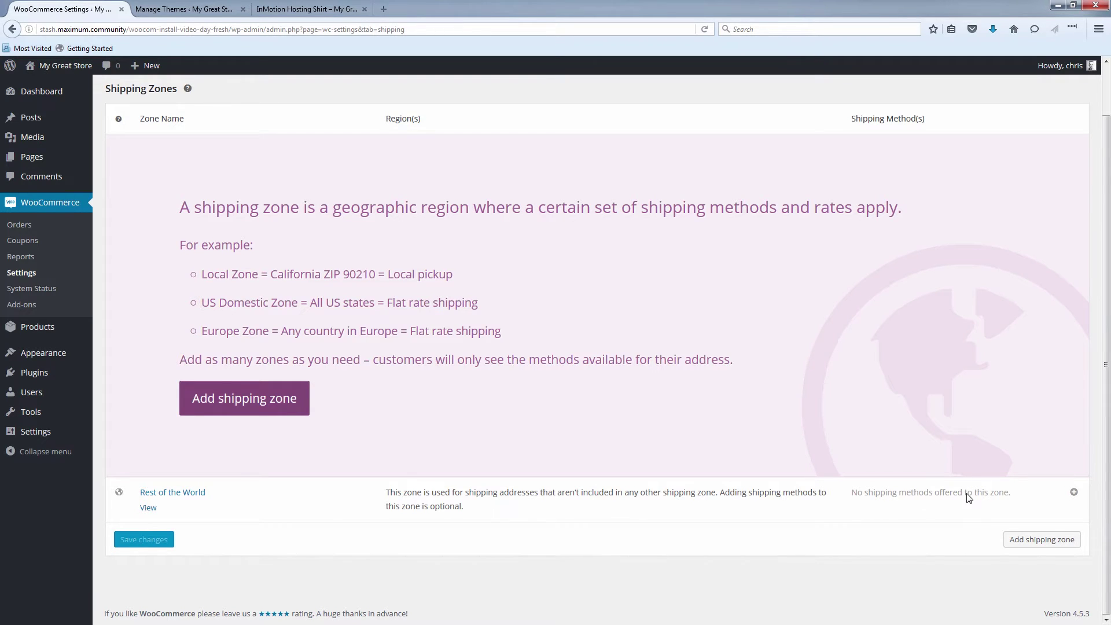
click(1075, 494)
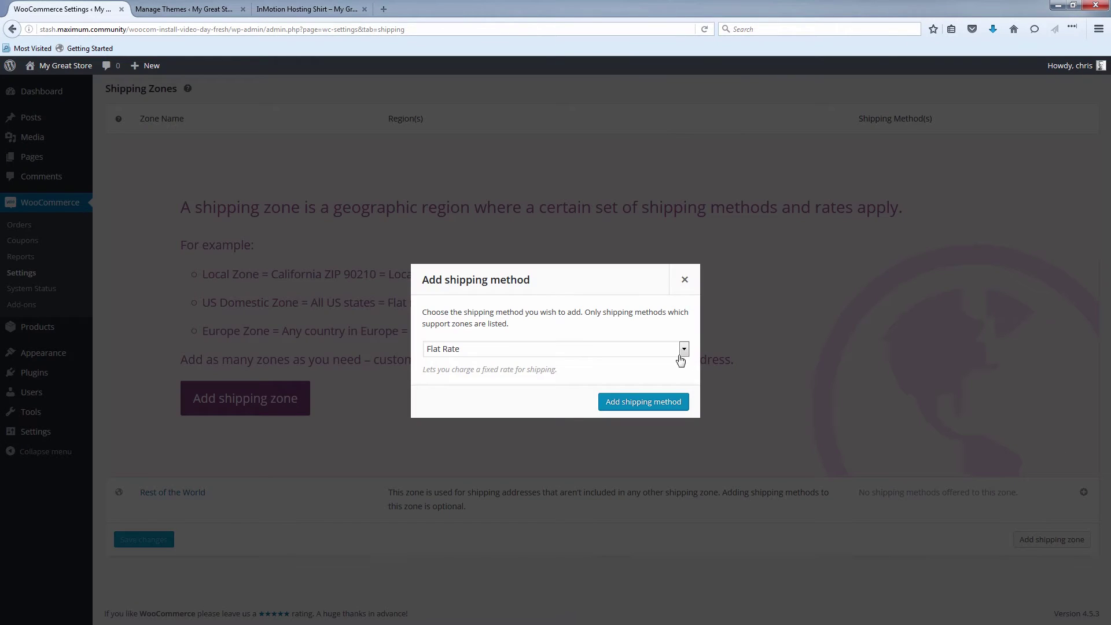
Add the Flat Rate method to the Rest of the World zone.
click(599, 351)
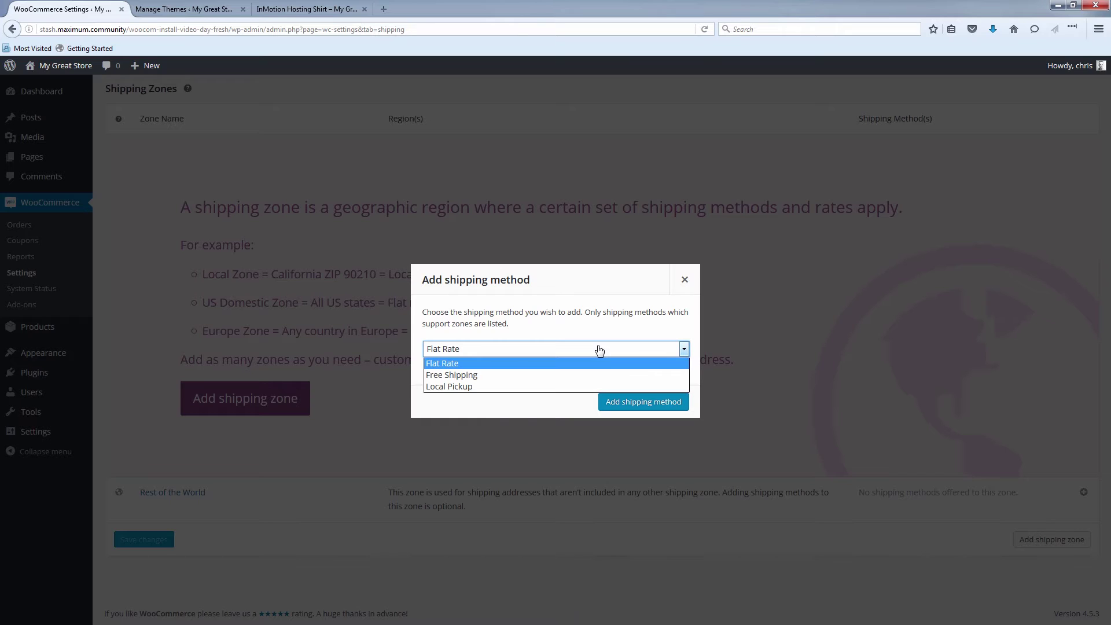
click(468, 364)
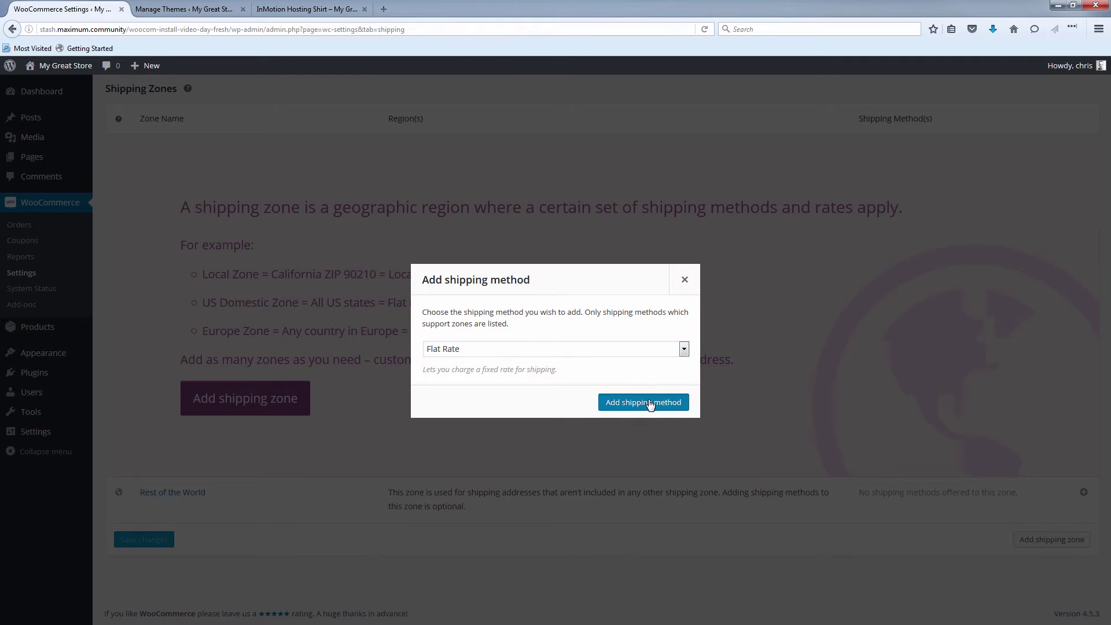
click(611, 405)
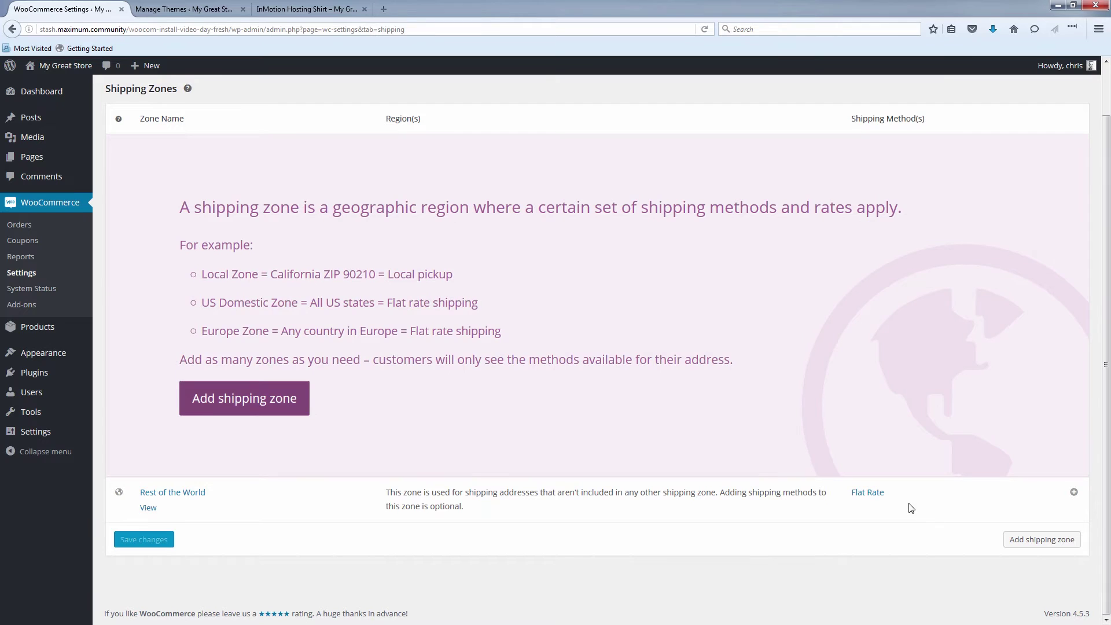
click(863, 495)
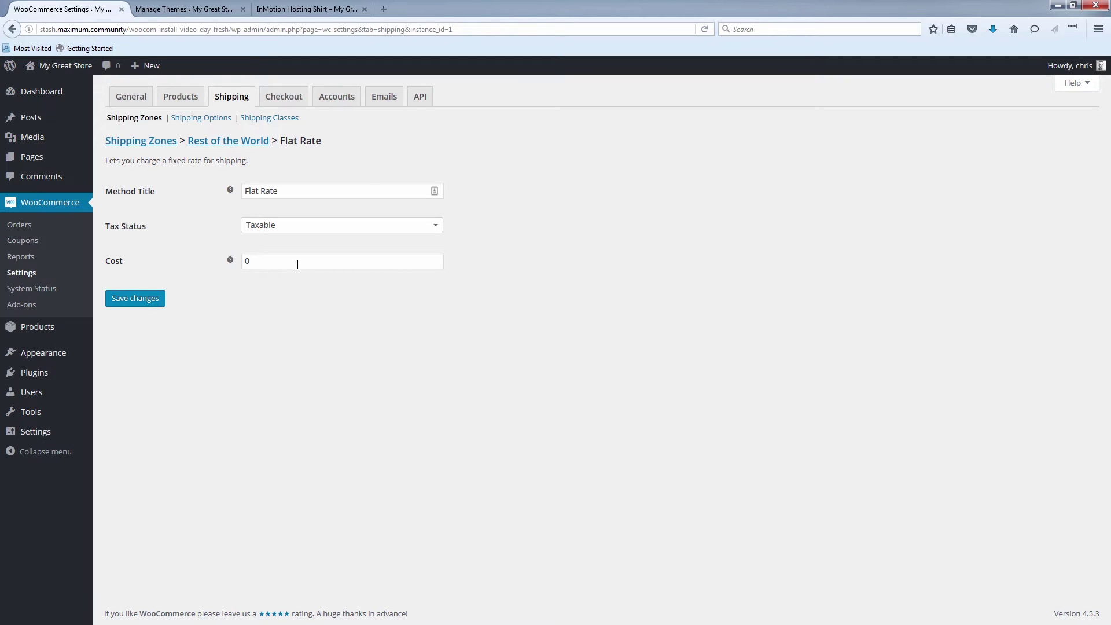
Change the Rest of the World flat rate cost to 20.00 and save it.
double_click(297, 264)
text(20)
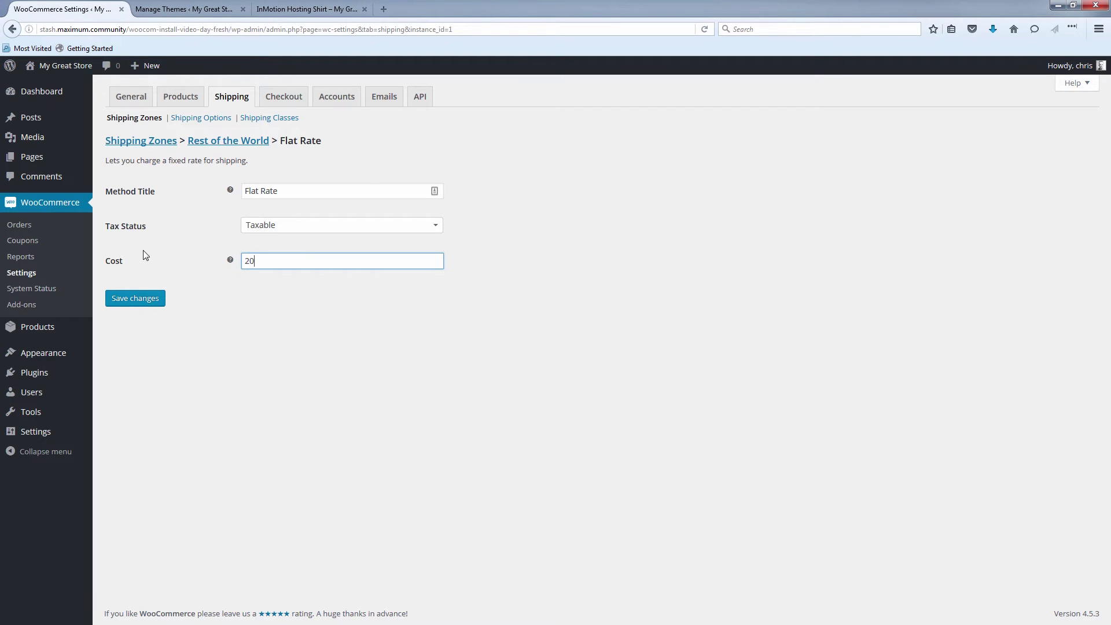
text(.00)
click(153, 301)
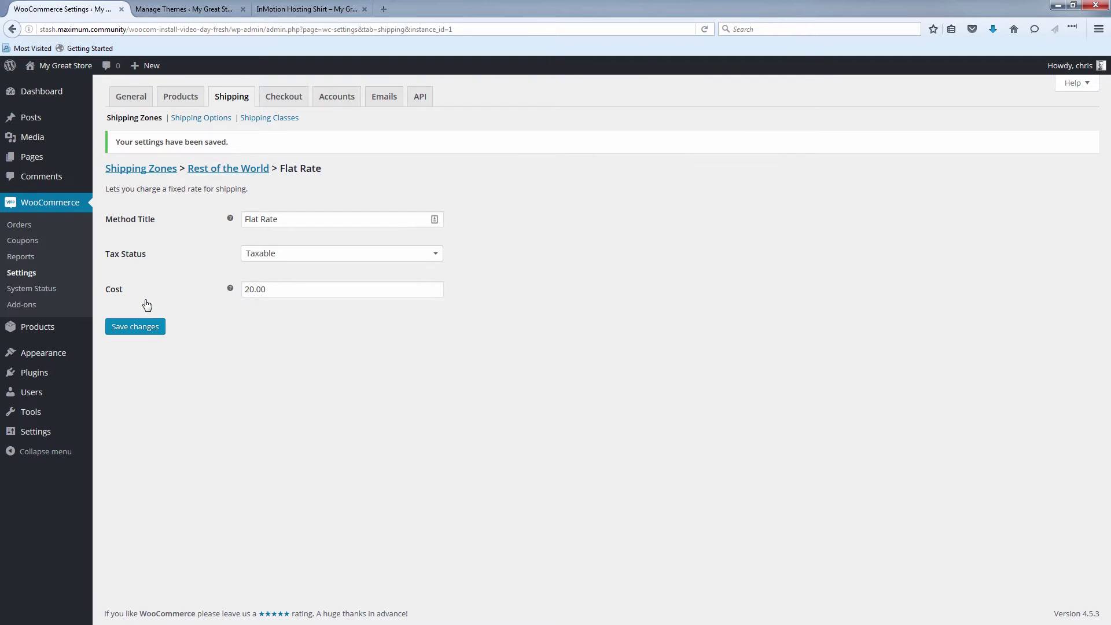
click(149, 168)
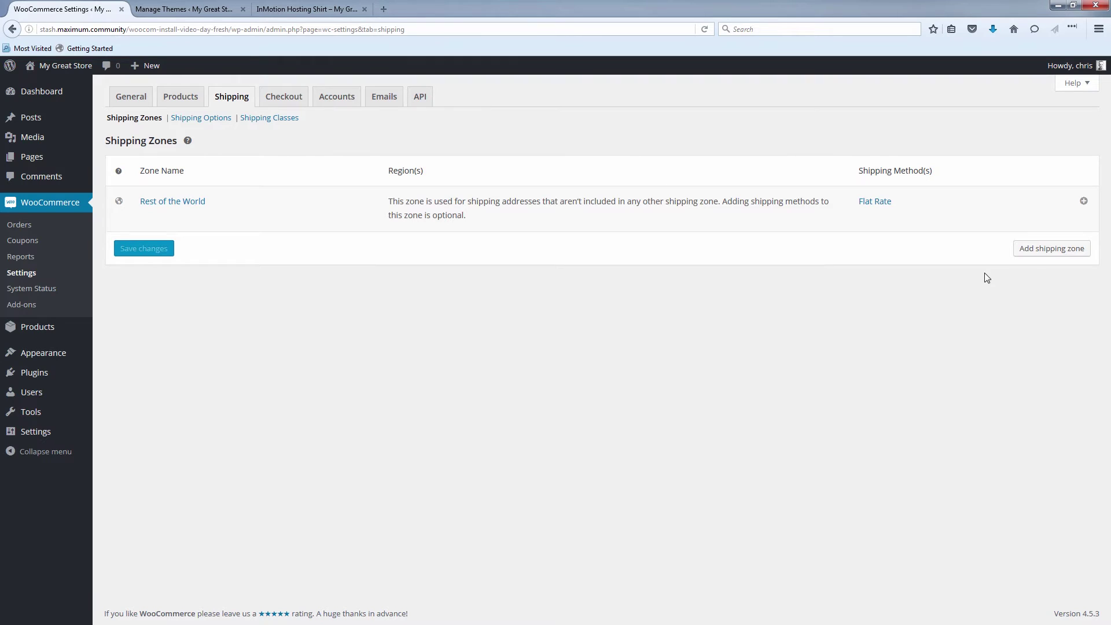
Create a new shipping zone named 'Local' with United States (US) as its region.
click(1033, 255)
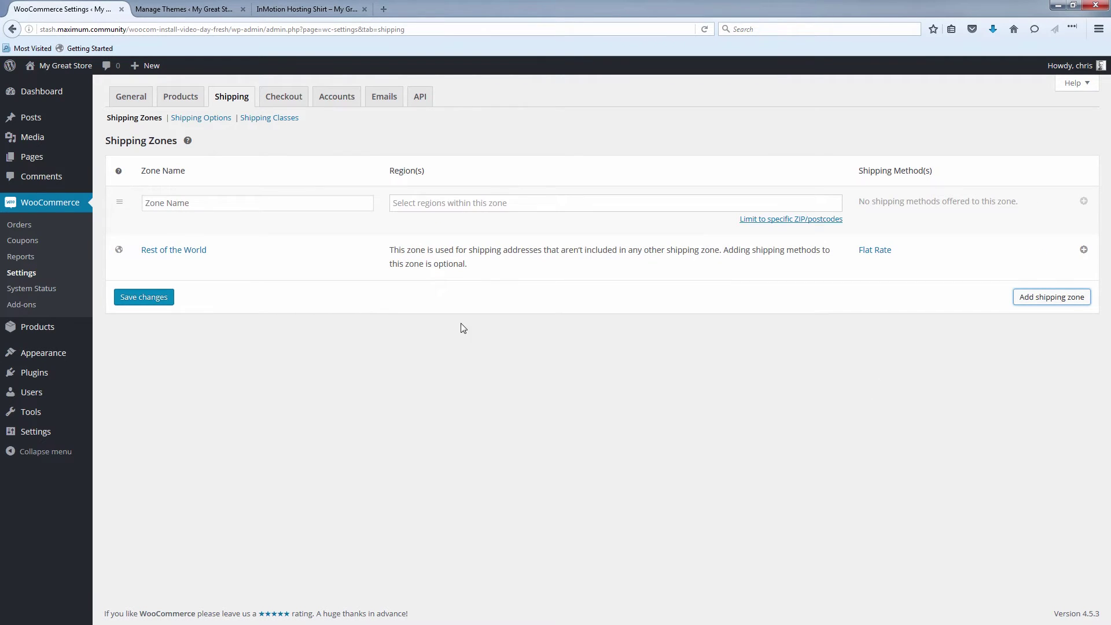
click(220, 202)
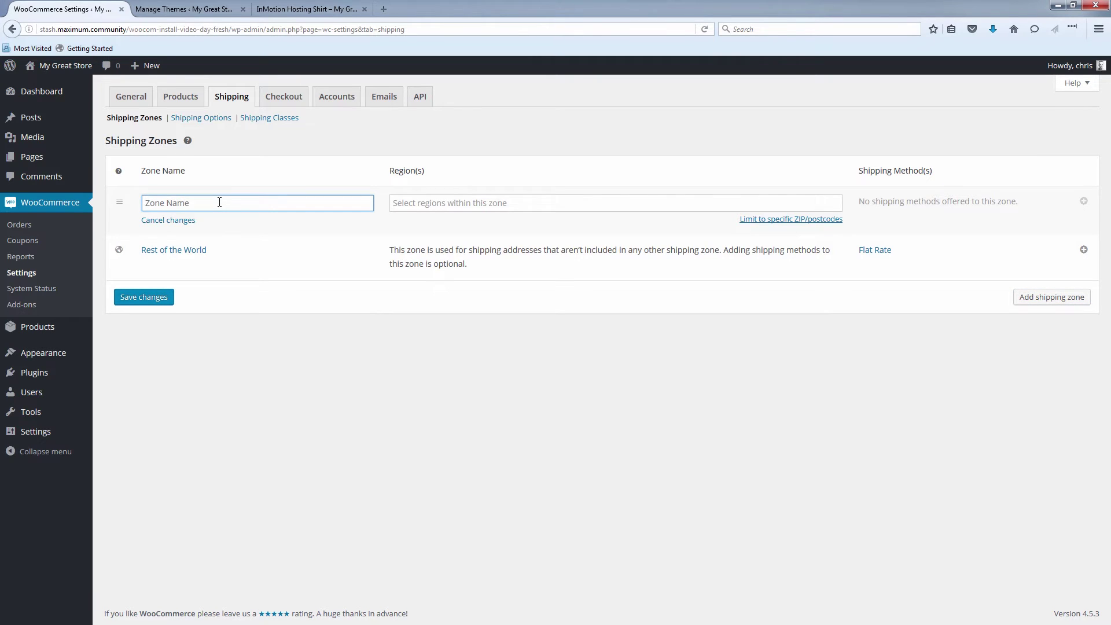
text(Local)
click(548, 204)
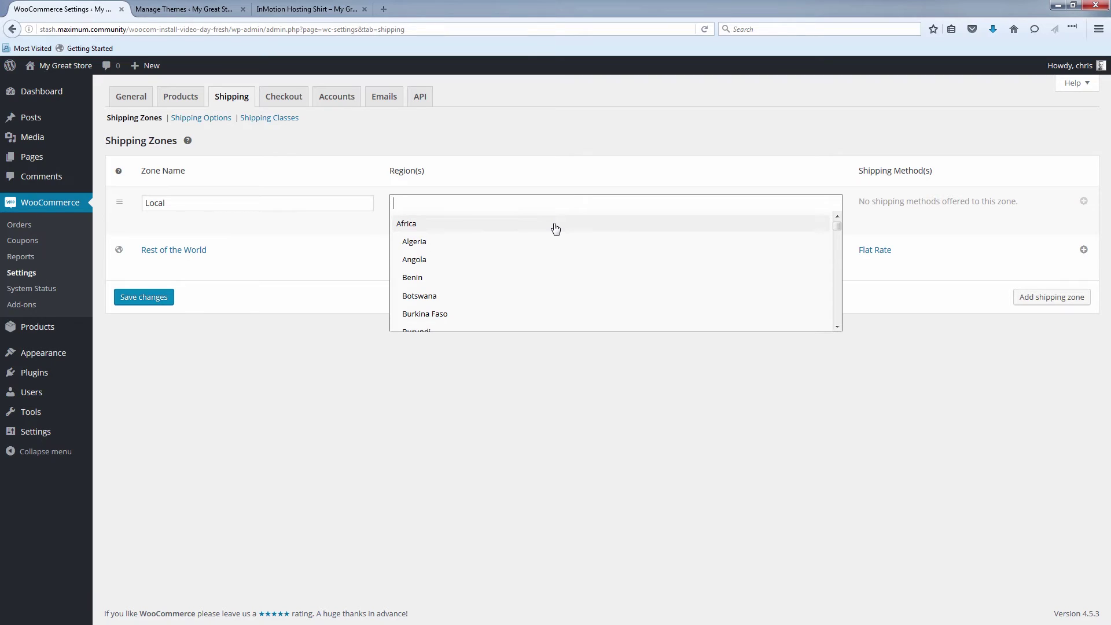
text(Un)
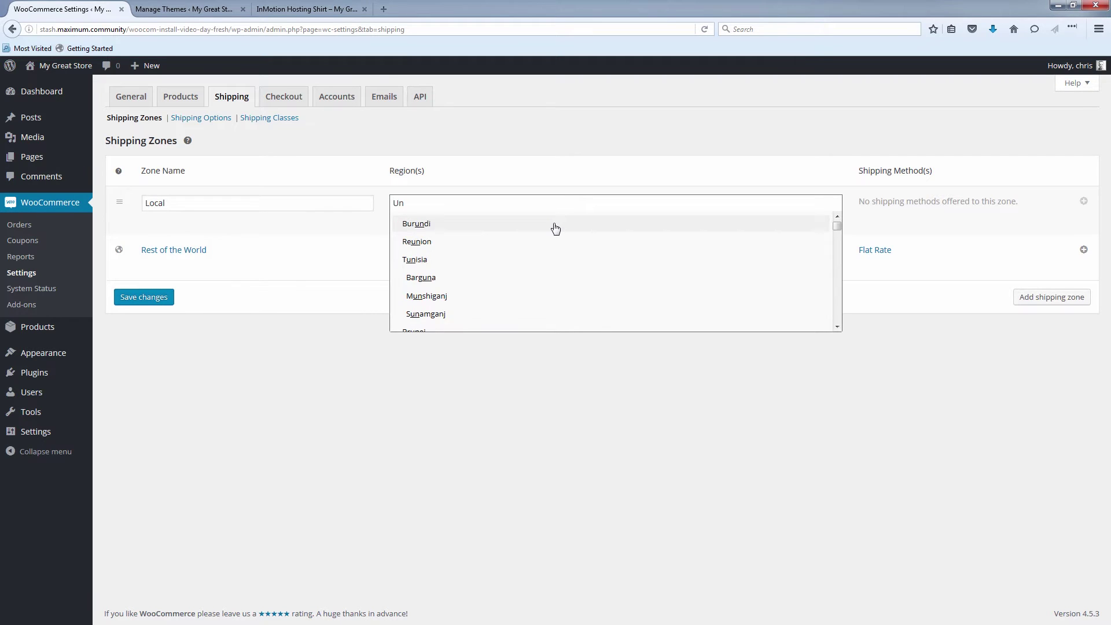
text(ite)
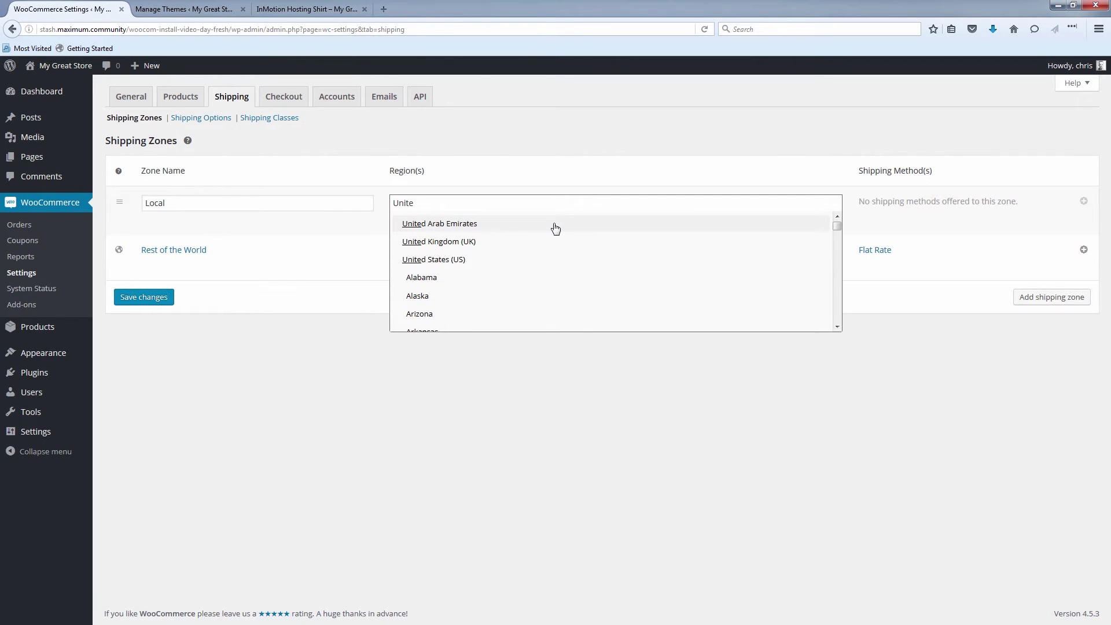
click(493, 264)
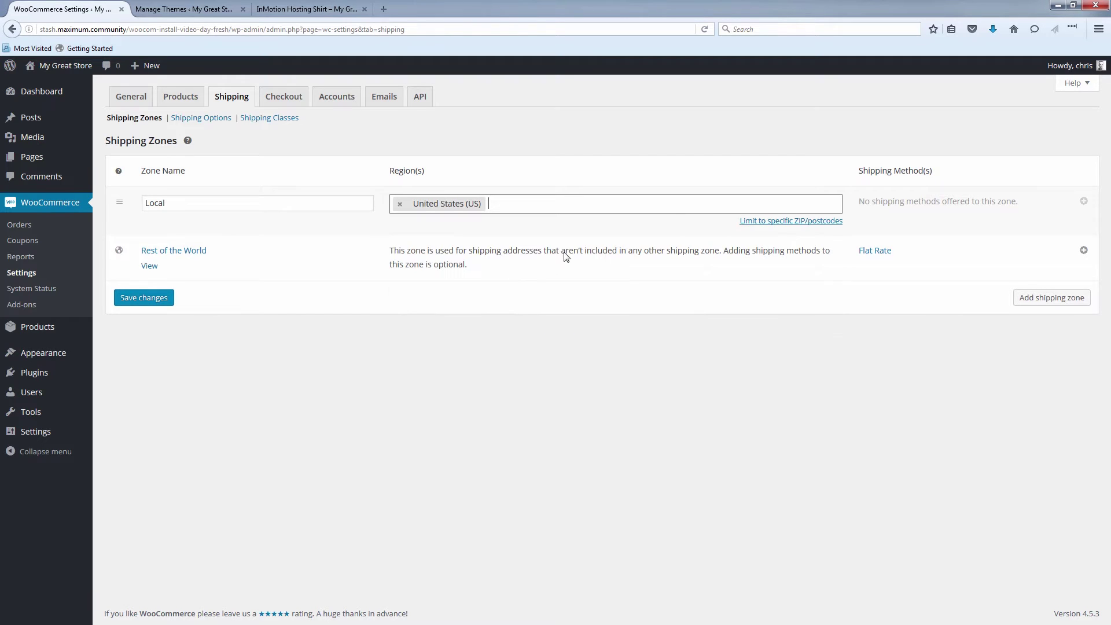
Limit the Local zone to postcode 90210 and save it.
click(779, 222)
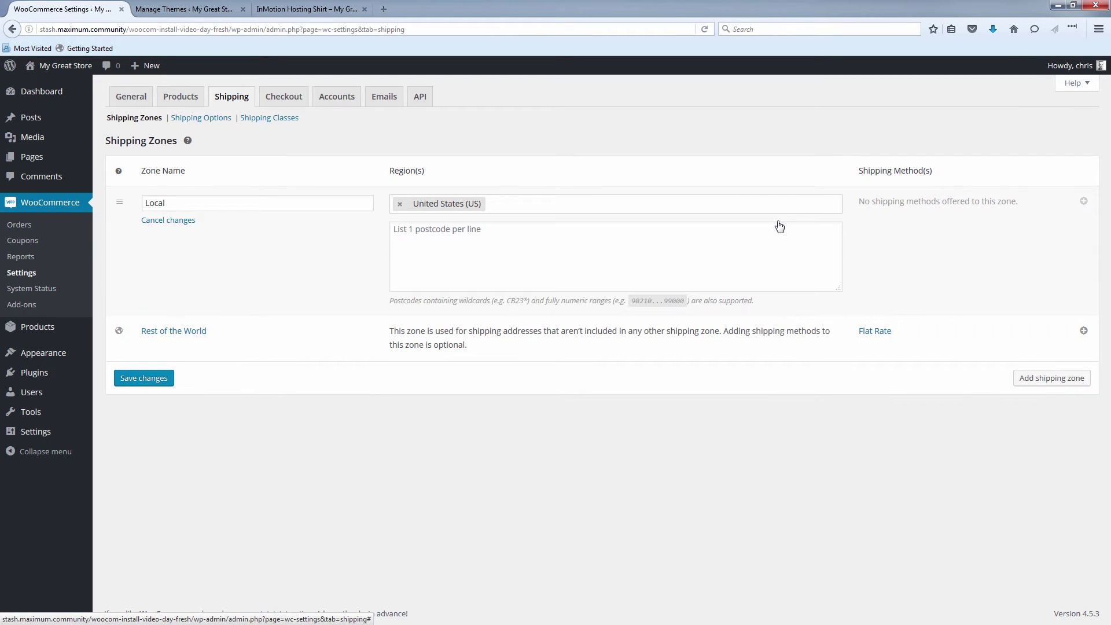
click(593, 236)
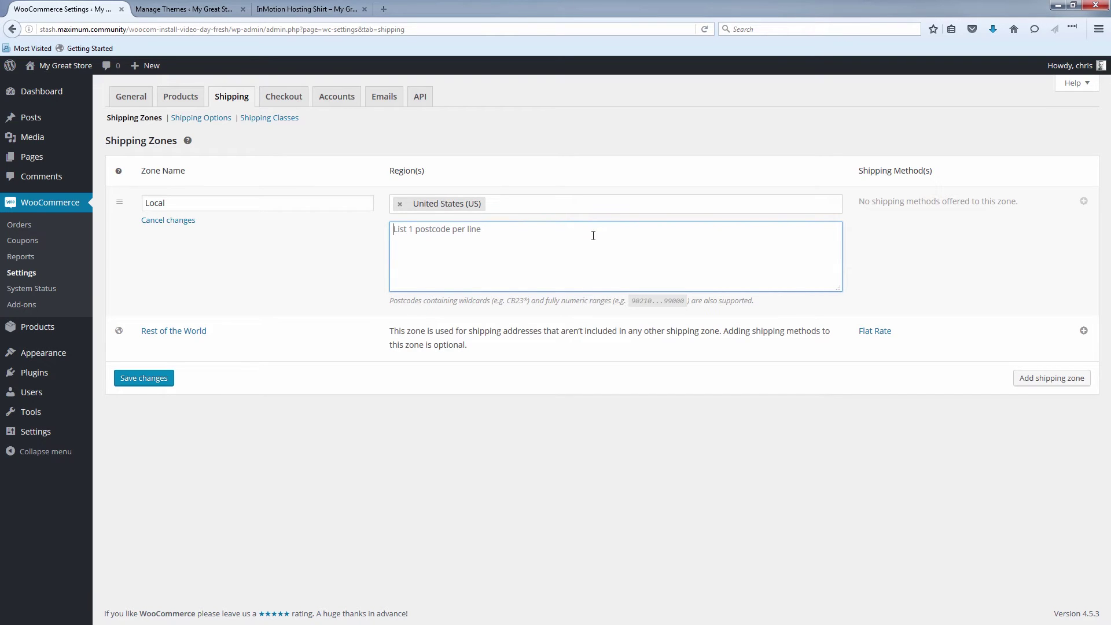
text(90210)
click(158, 383)
mouse_move(542, 201)
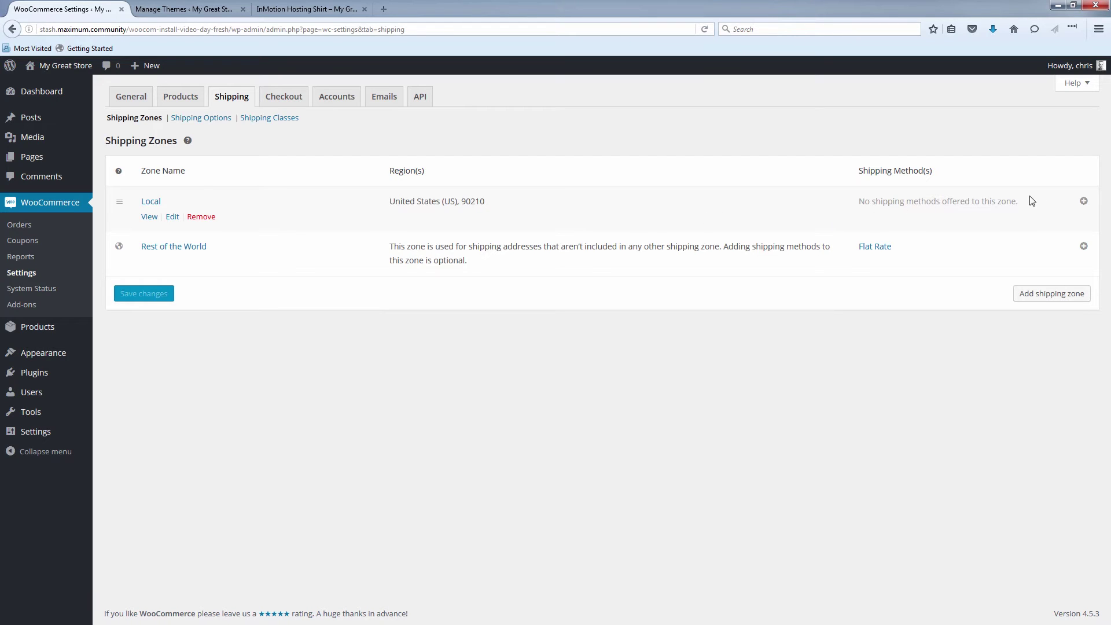
Add Local Pickup as the Local zone's shipping method.
click(1083, 202)
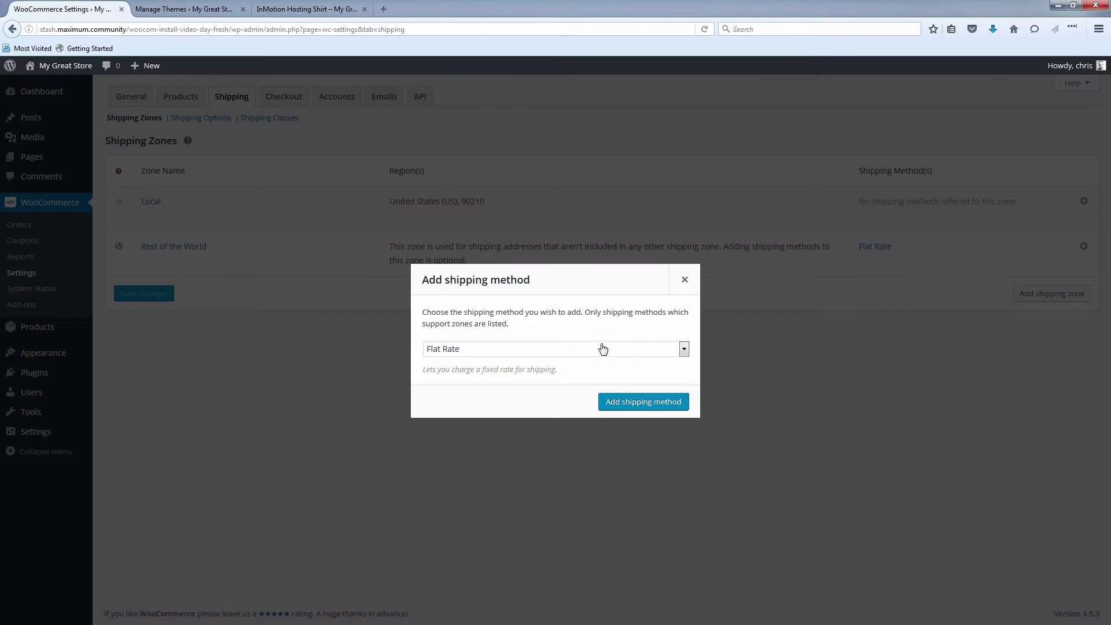
click(684, 350)
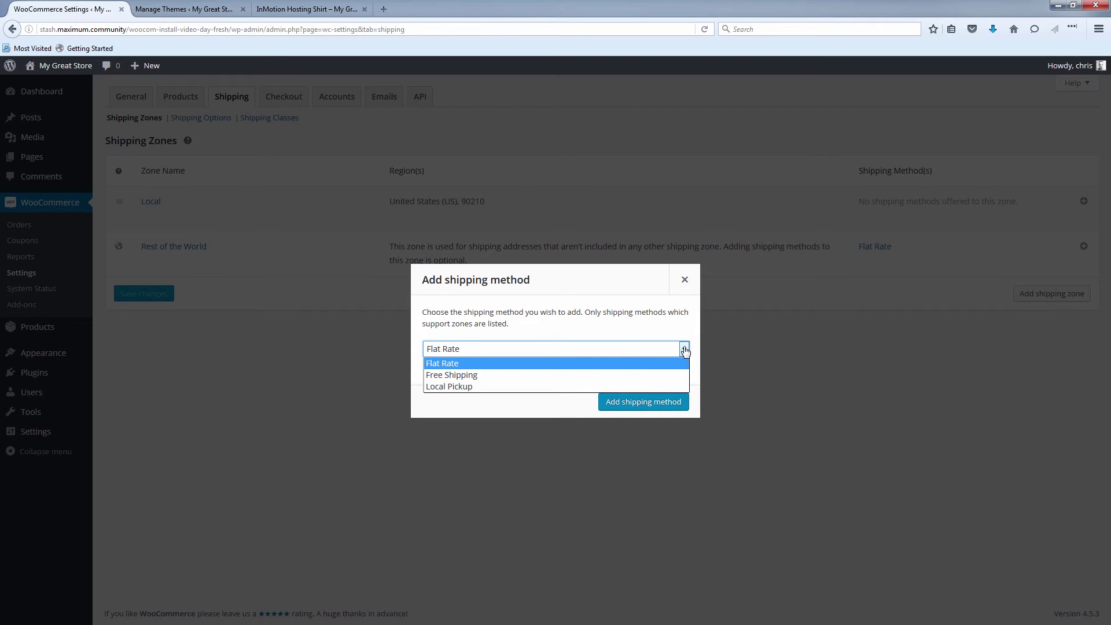
click(479, 388)
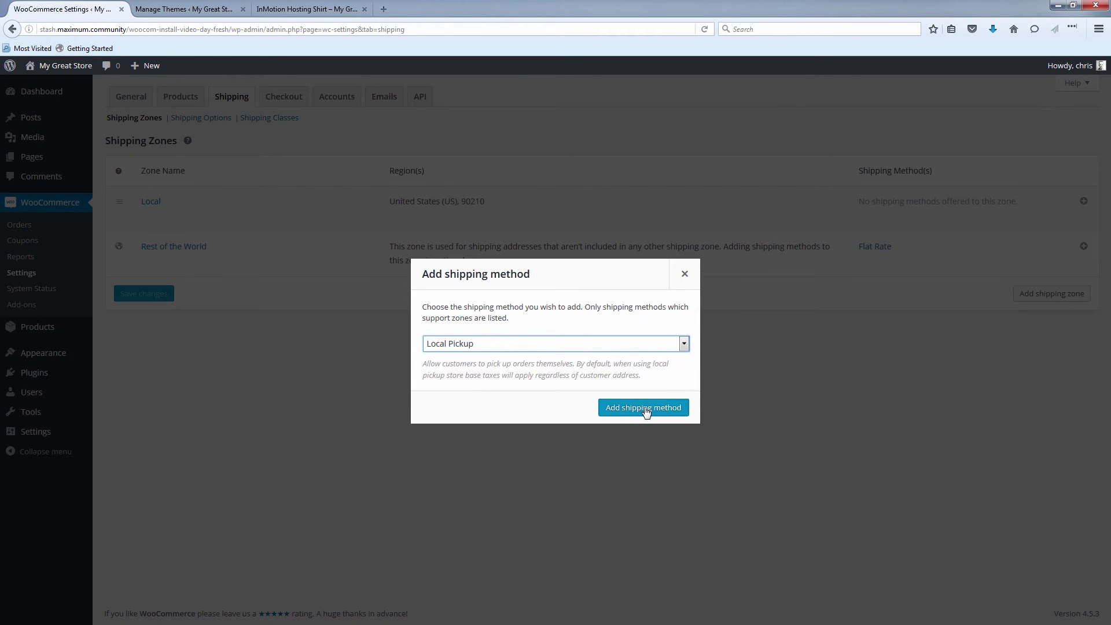
click(646, 408)
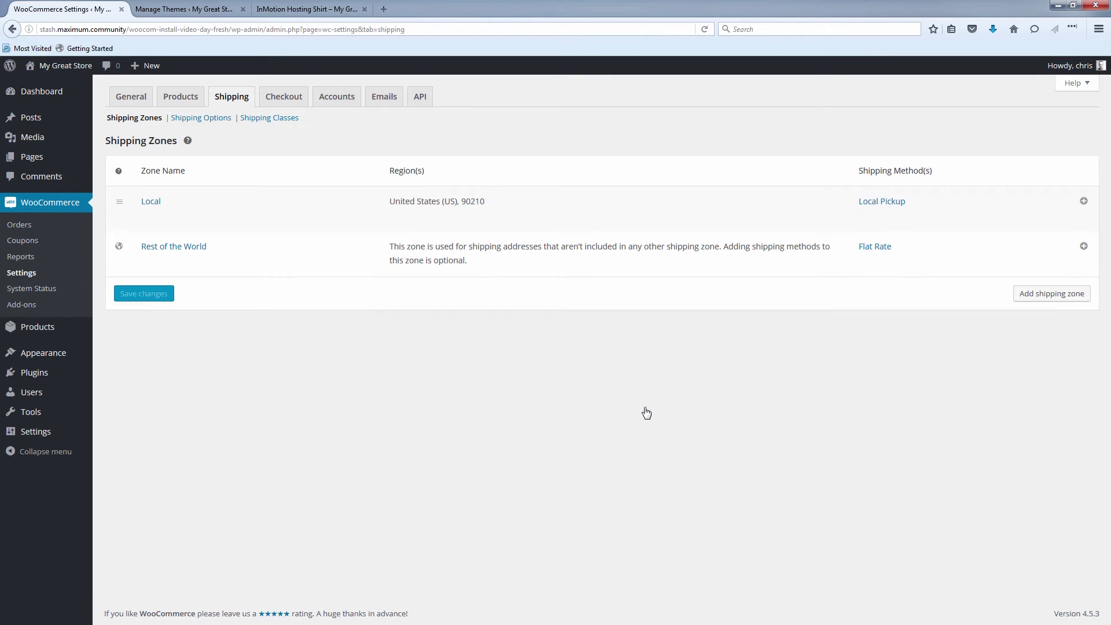
Set the Local zone's Local Pickup cost to 5.00 and save it.
click(896, 208)
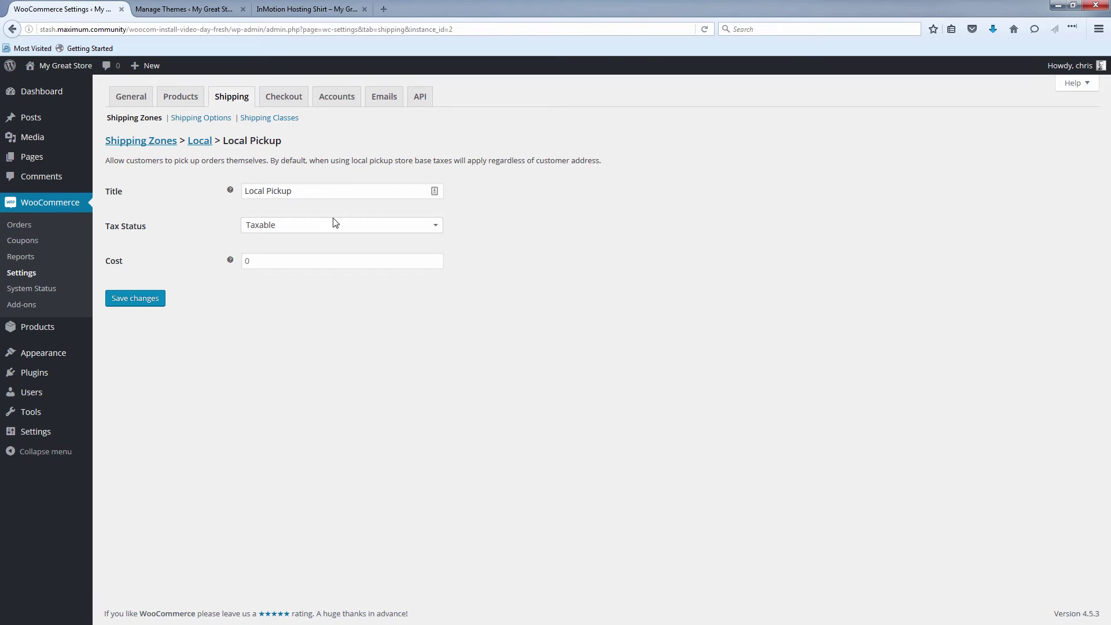
click(264, 262)
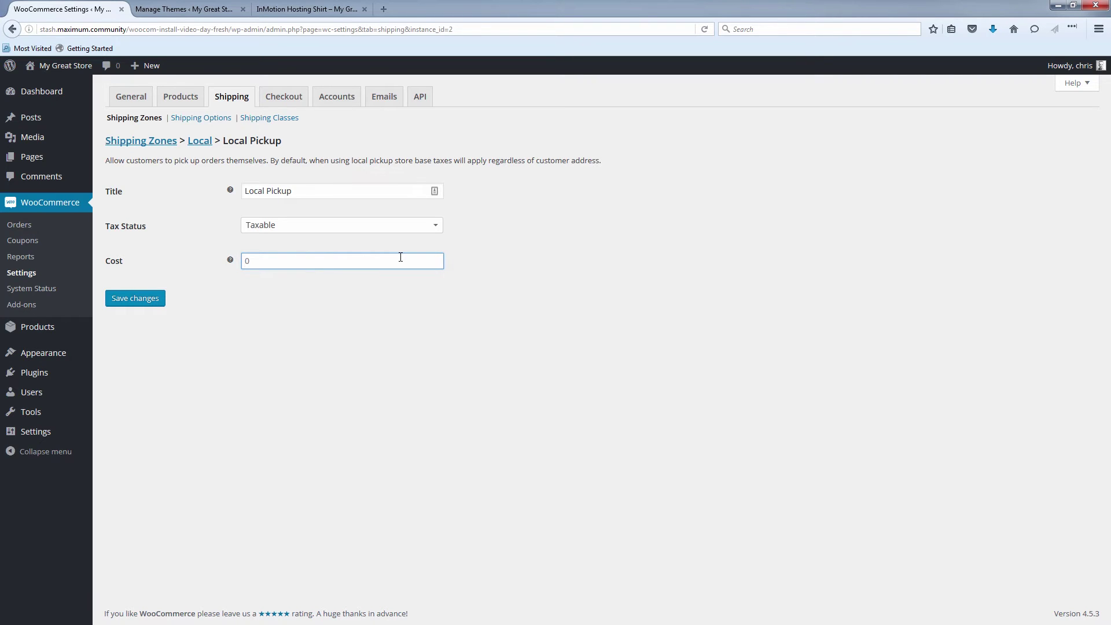
text(5.00)
click(156, 300)
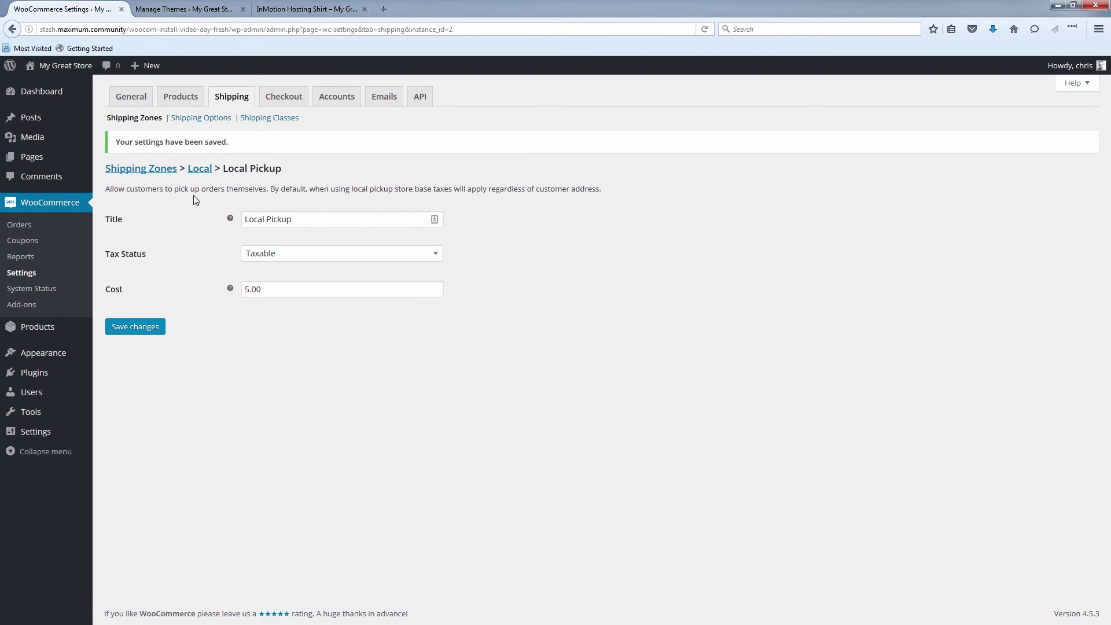
click(150, 172)
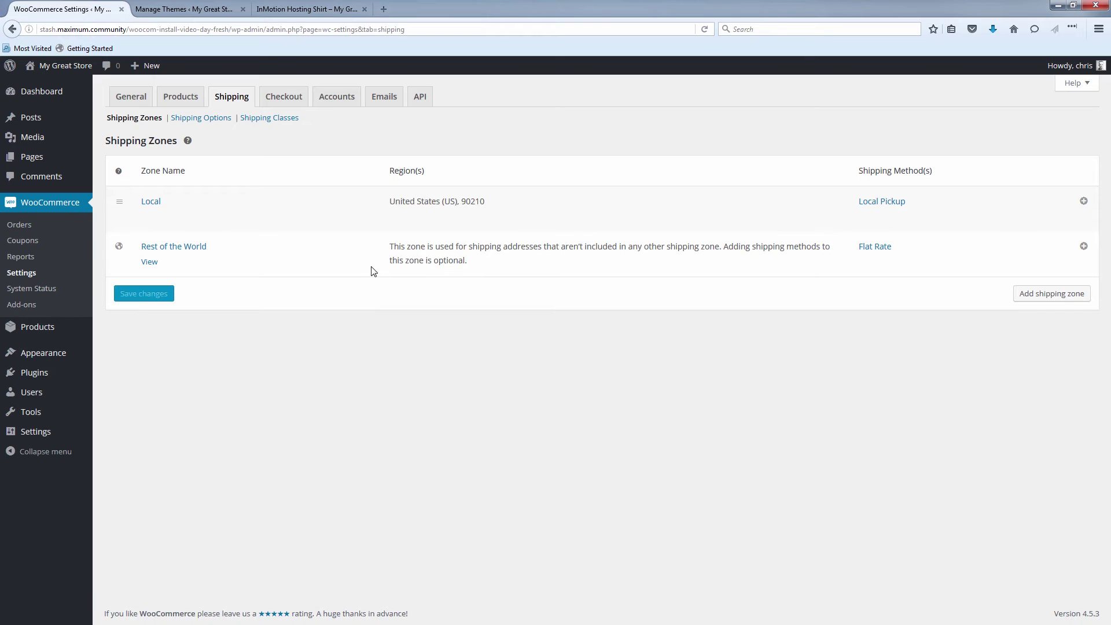
Create and save a shipping zone named 'UK' covering United Kingdom (UK).
mouse_move(291, 195)
click(1037, 301)
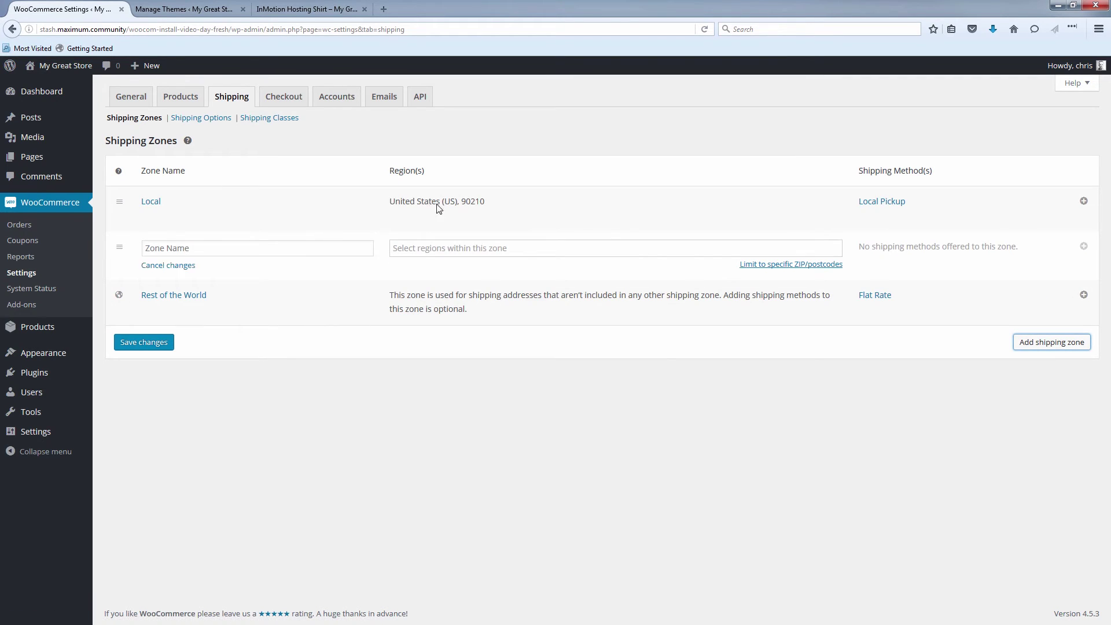
click(212, 245)
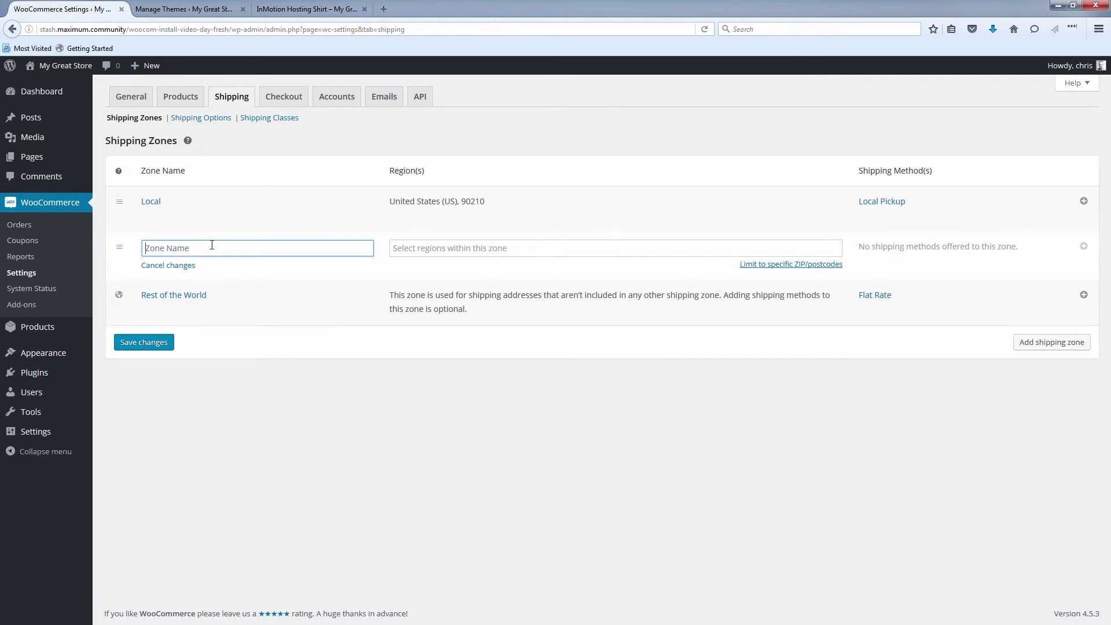
text(UK)
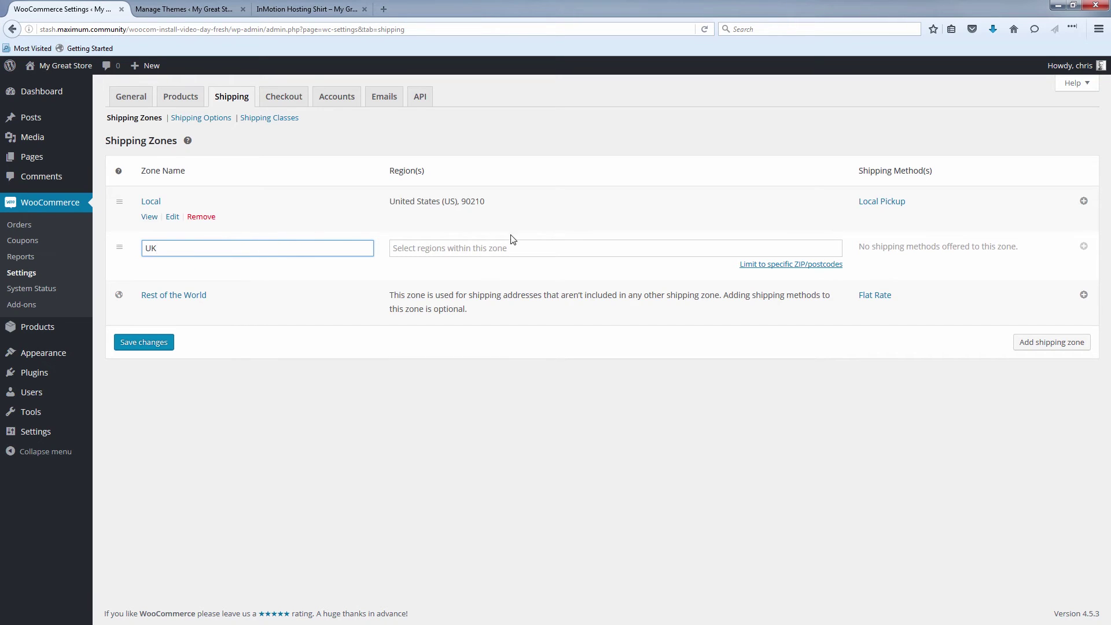
click(487, 248)
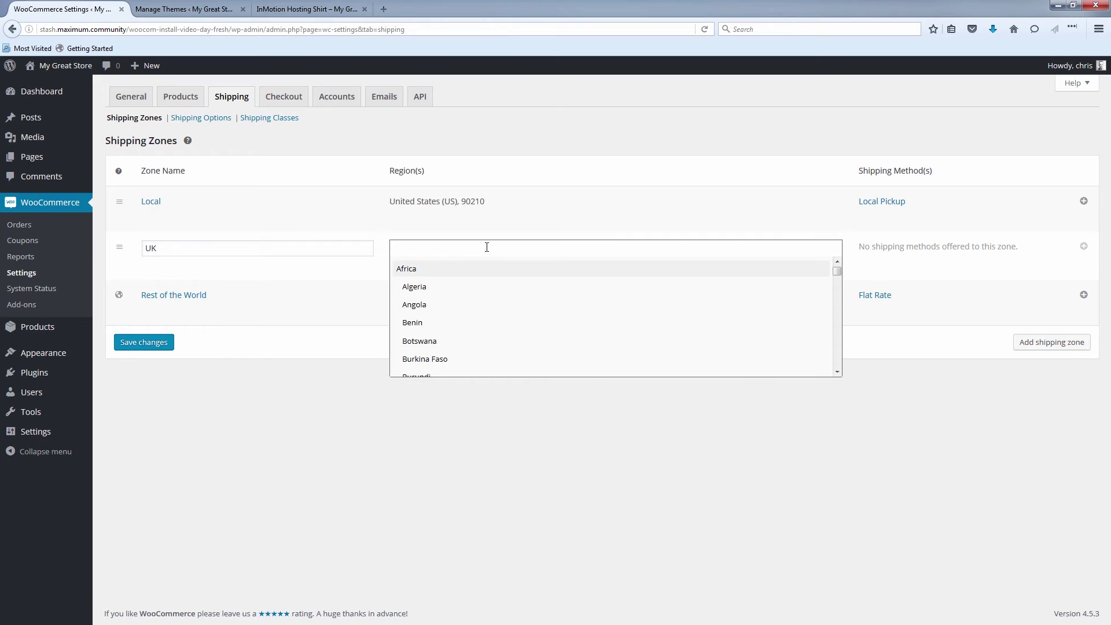
text(Un)
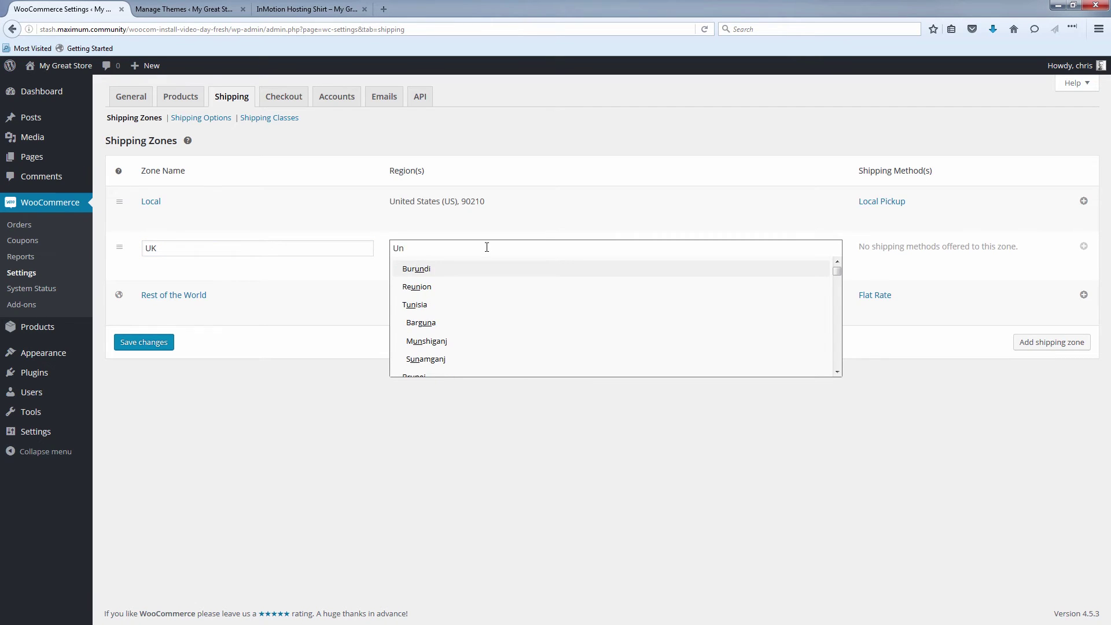
text(ited)
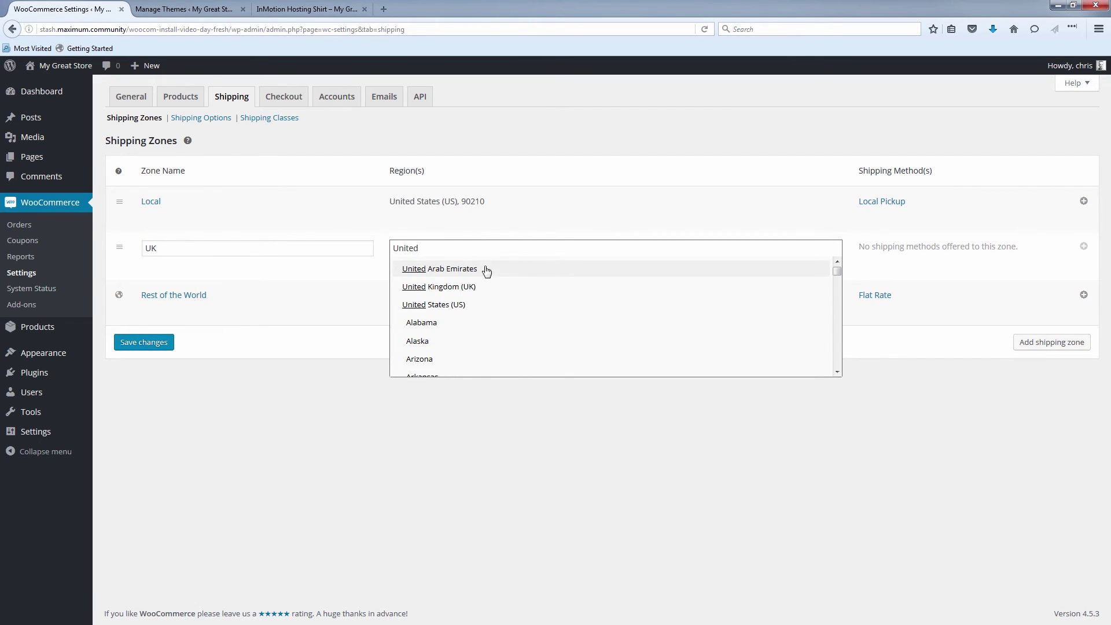
click(474, 293)
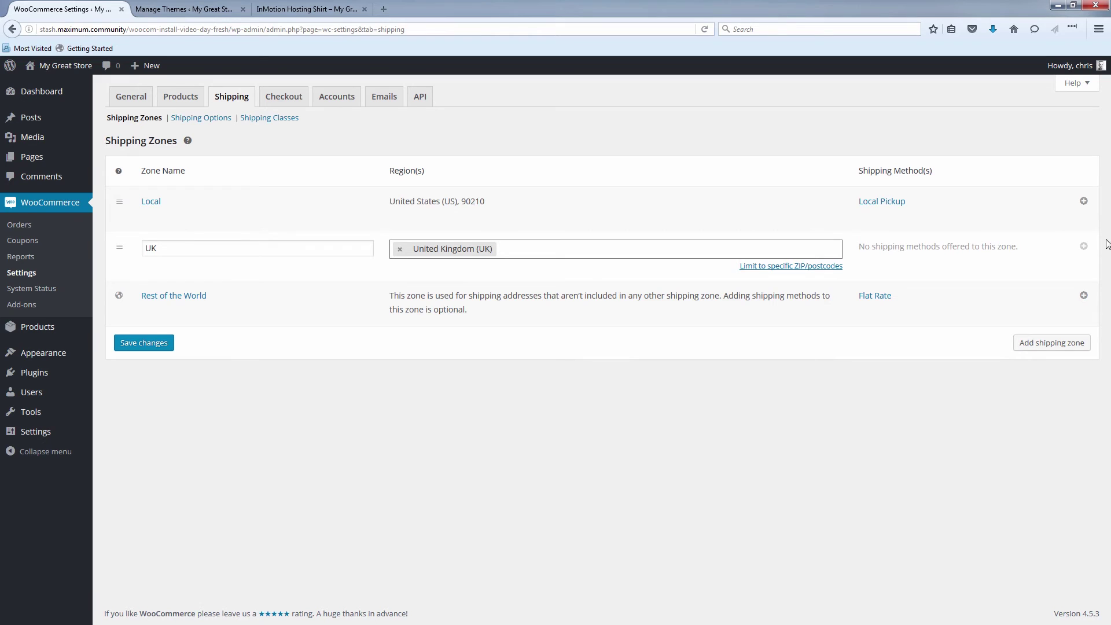
click(1085, 248)
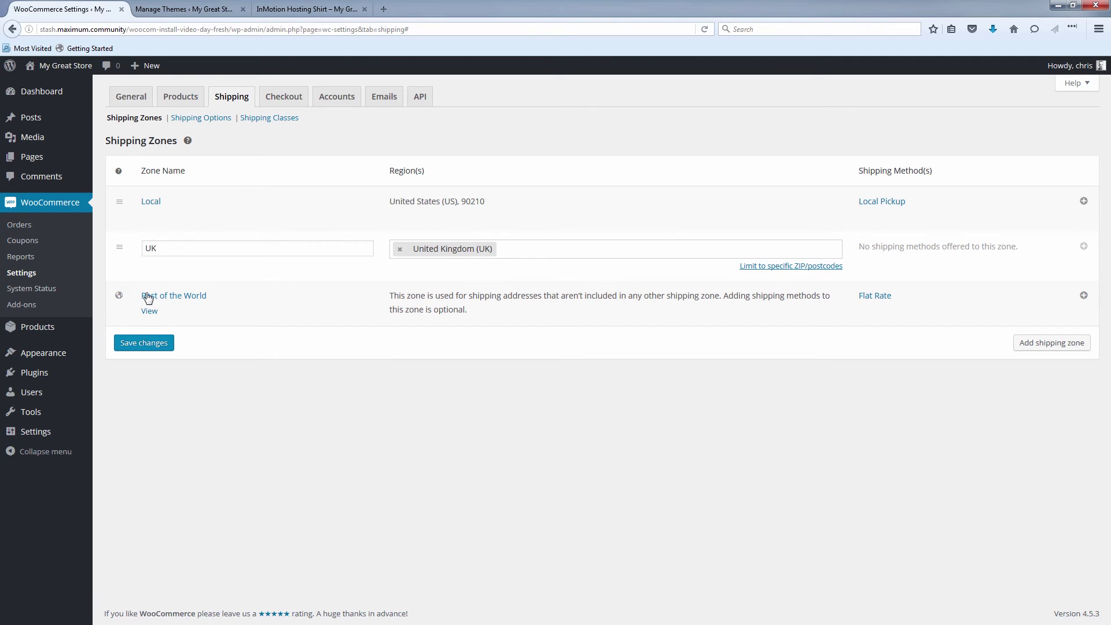
click(154, 344)
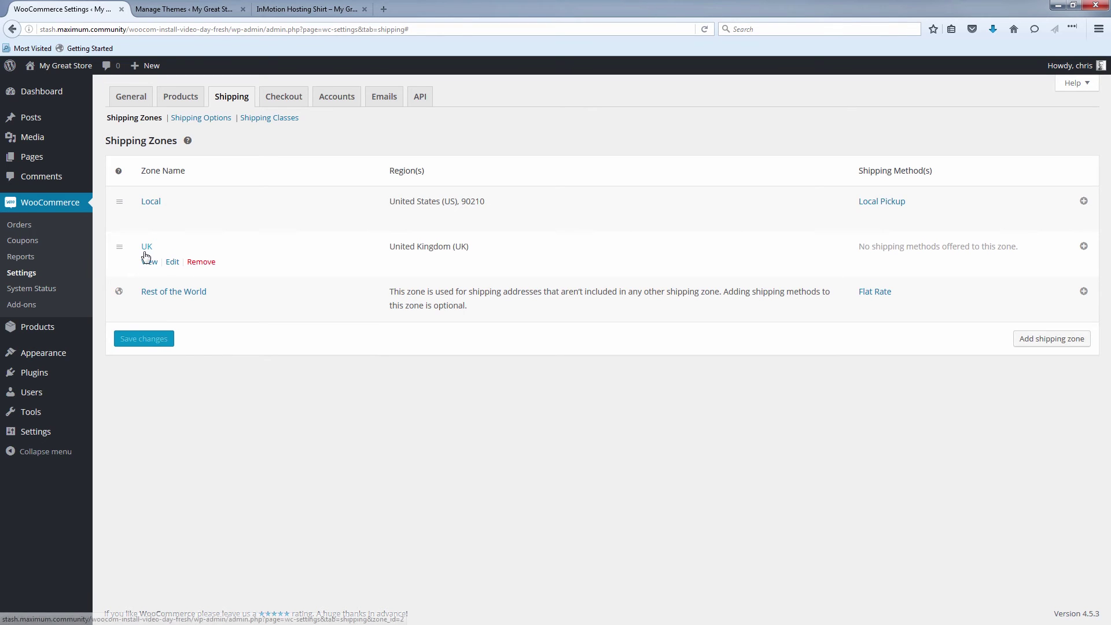
click(1085, 247)
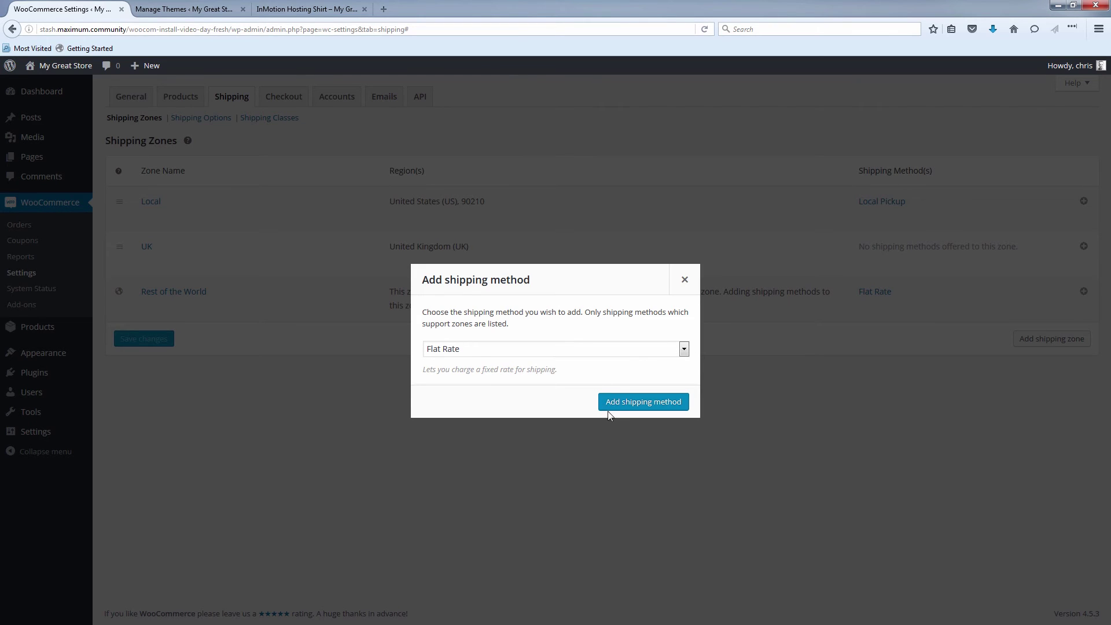
Add Flat Rate to the UK zone with a 15.00 cost and save it.
click(626, 404)
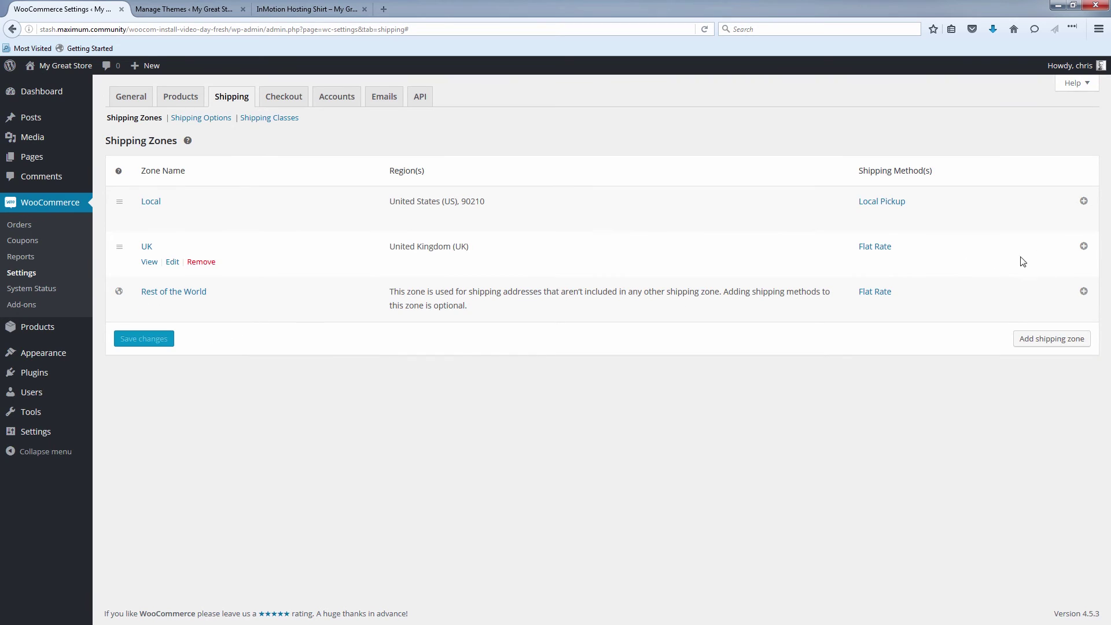
click(875, 249)
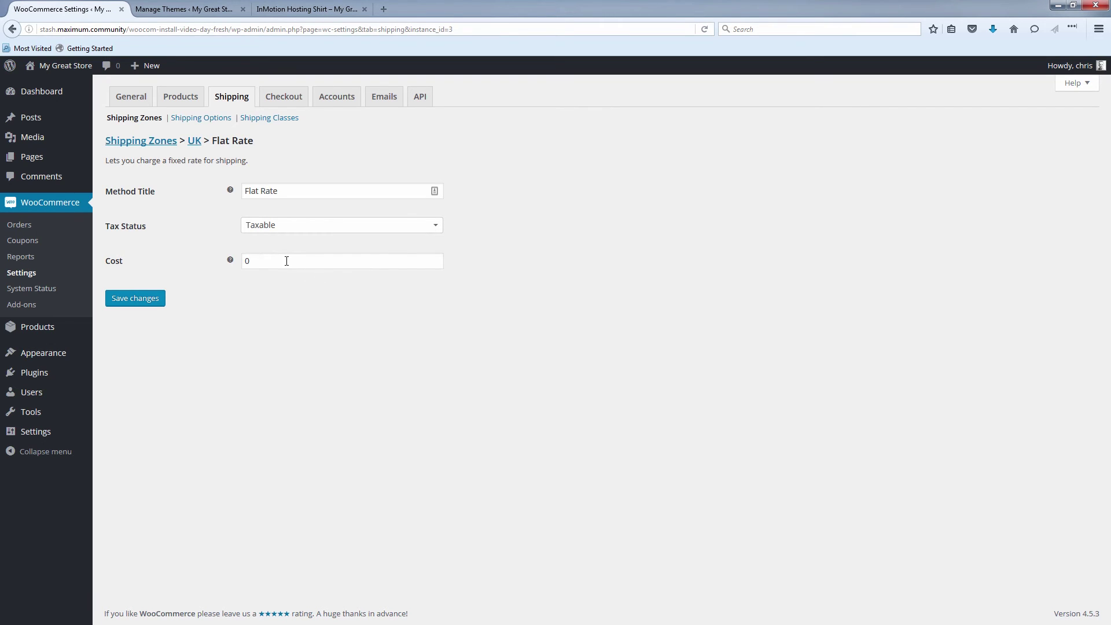
drag(287, 261, 153, 246)
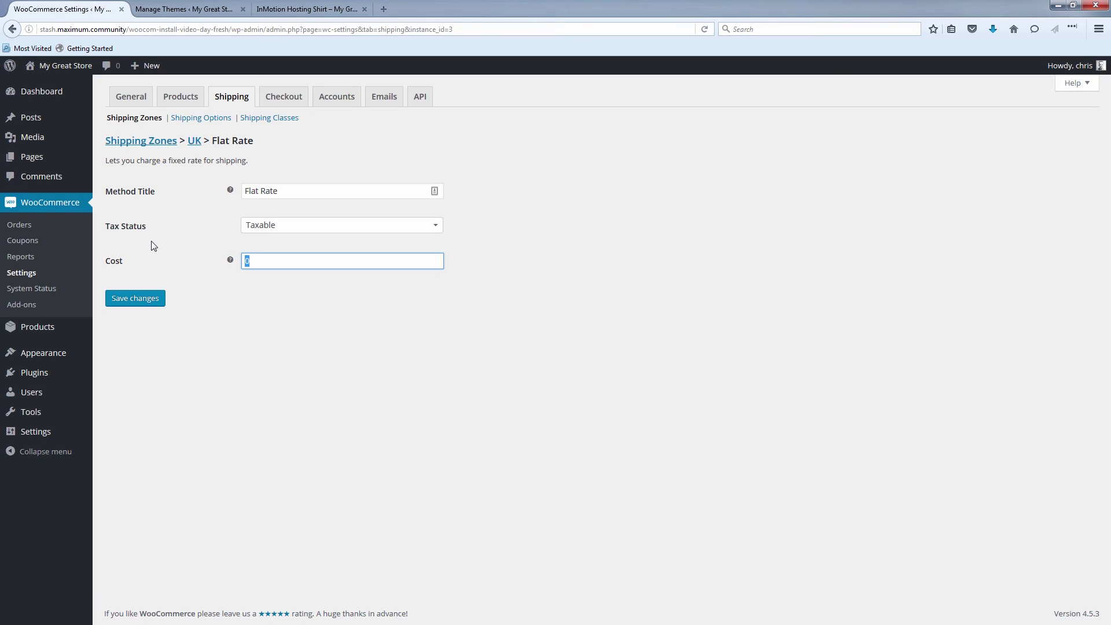
text(15.00)
click(118, 299)
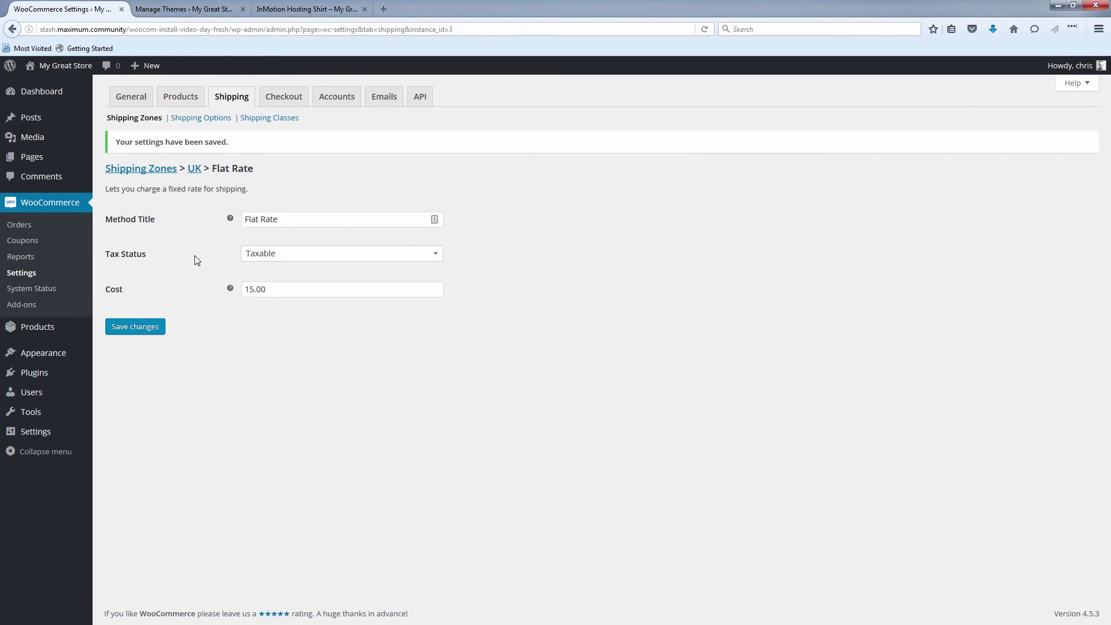
click(149, 171)
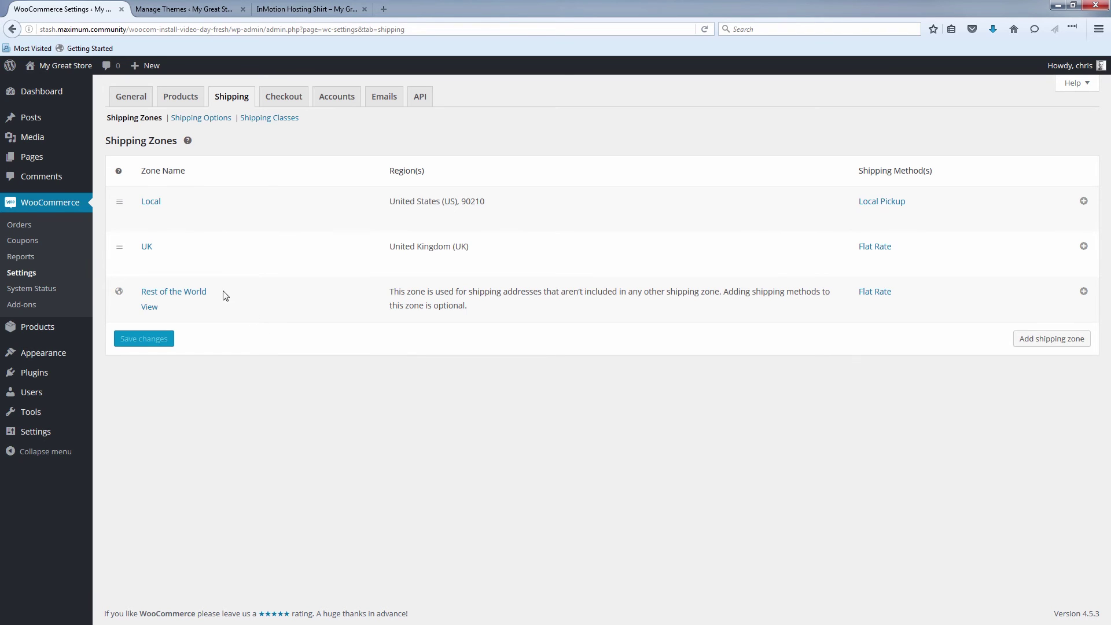
Visit My Great Store, go to Shop, and open the InMotion Hosting Shirt product page.
mouse_move(84, 74)
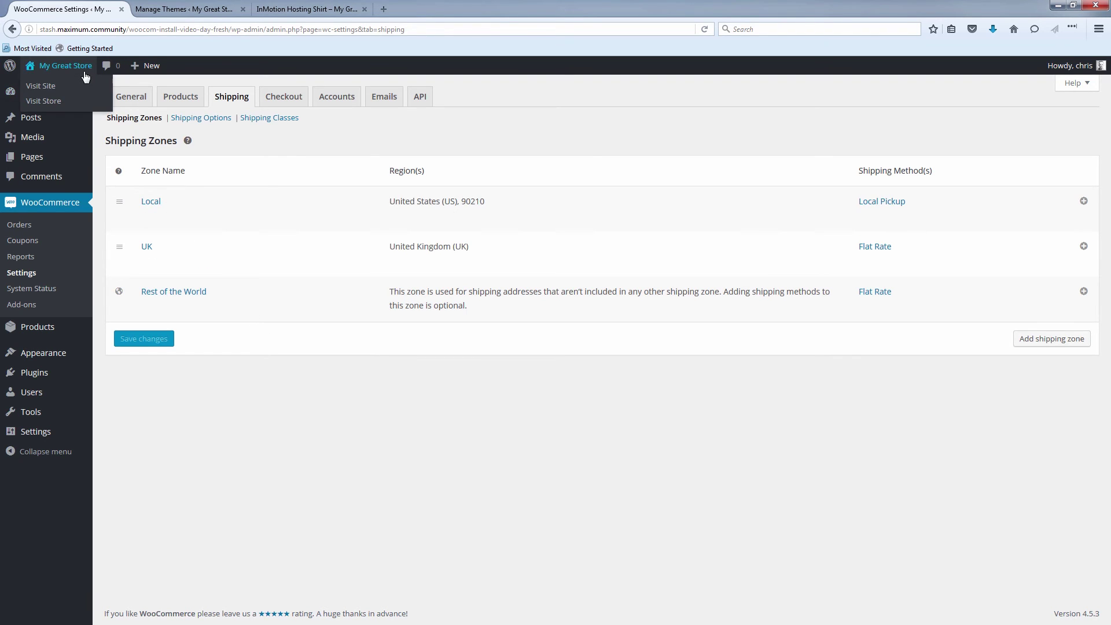
click(84, 73)
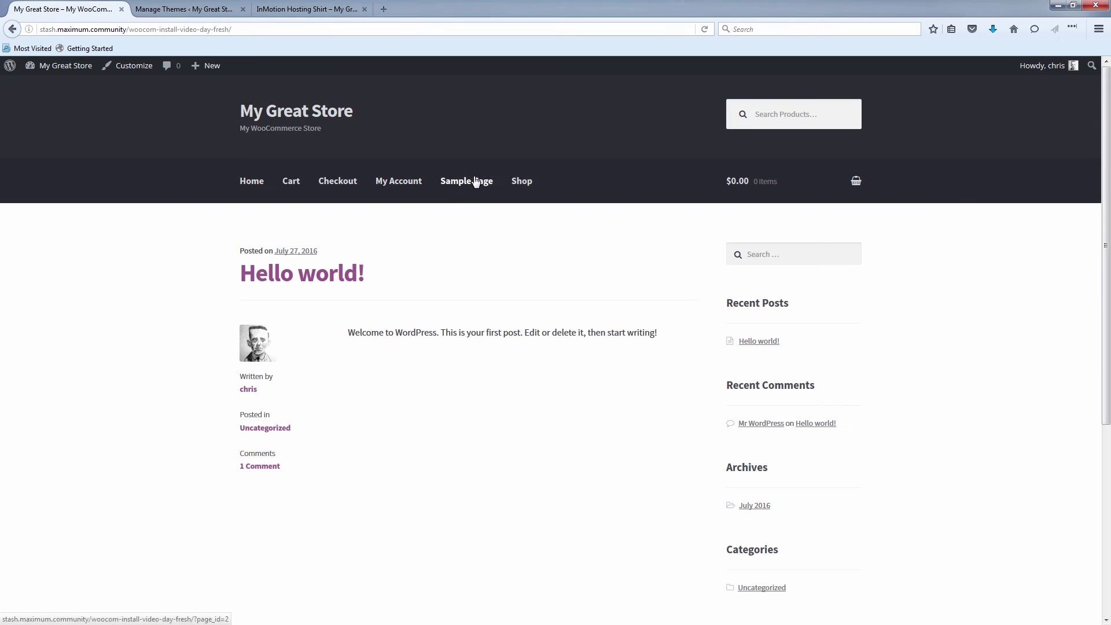
click(519, 182)
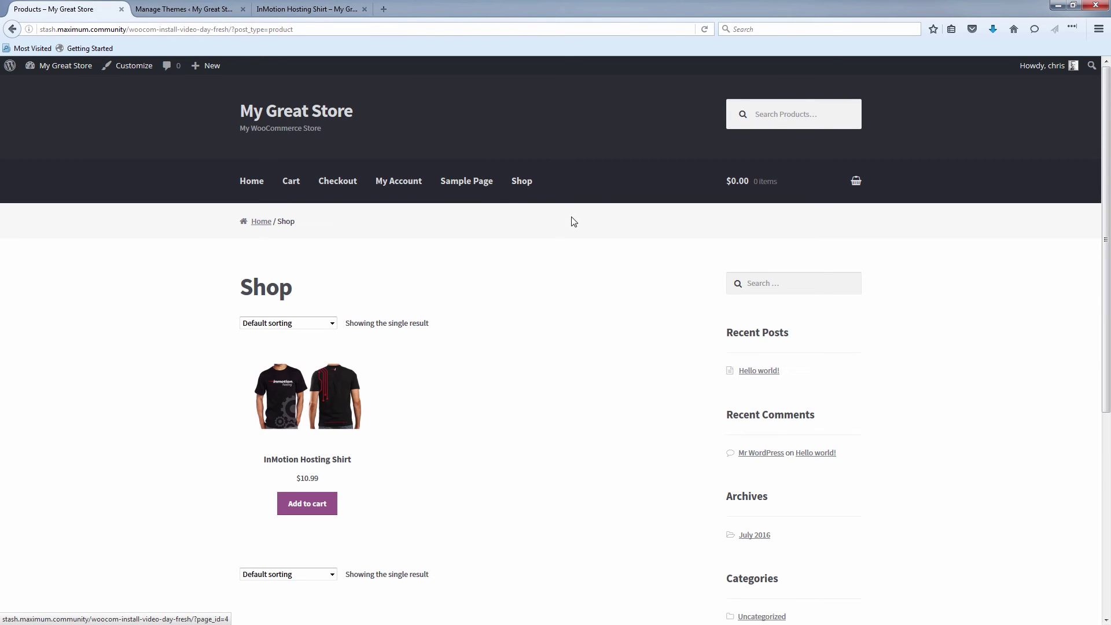
scroll(532, 293, down, 1)
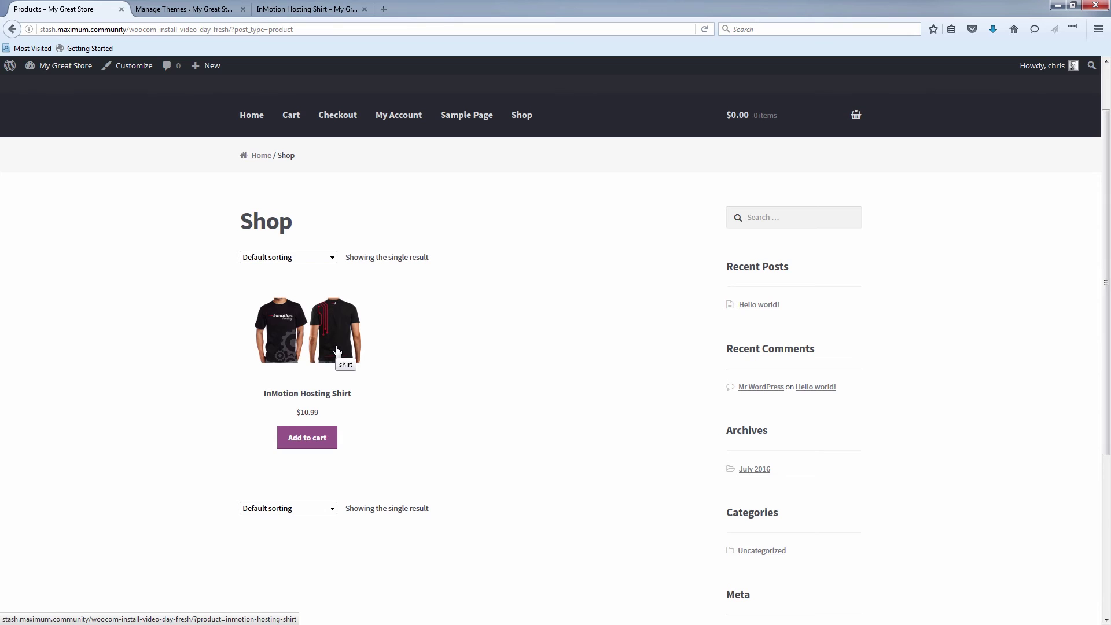
click(317, 399)
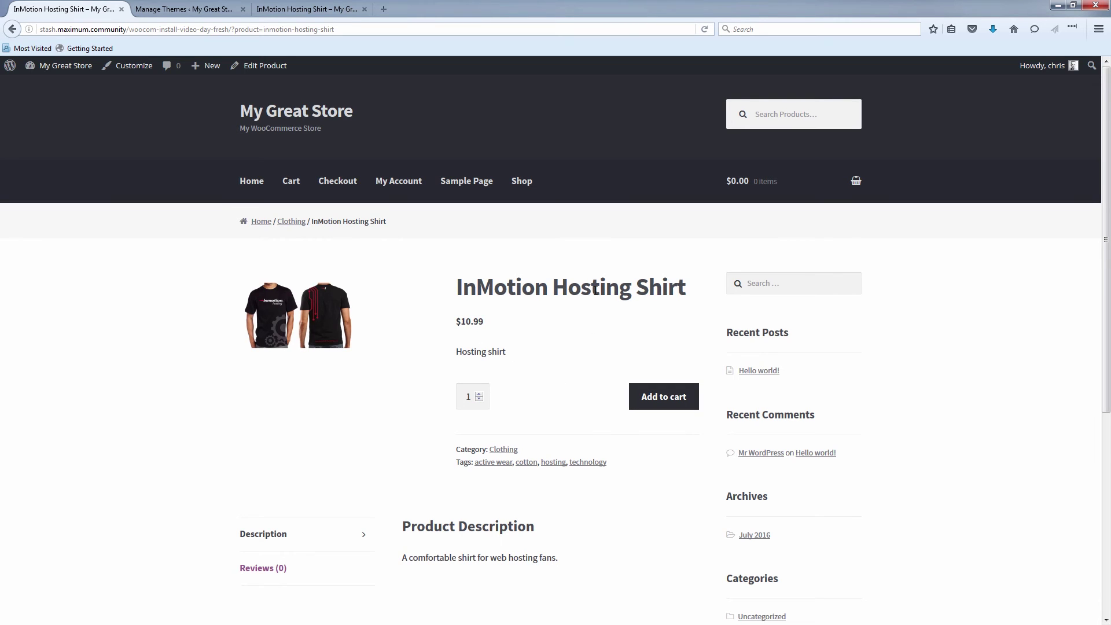
Add the InMotion Hosting Shirt to the cart and view Cart Totals with Flat Rate $20.00.
click(664, 398)
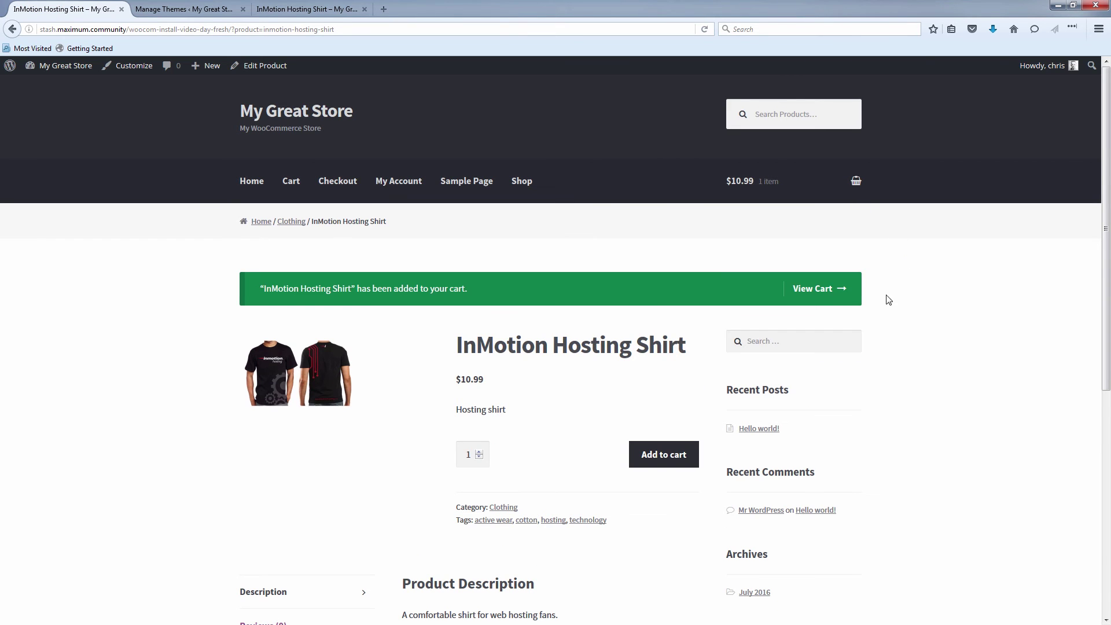
click(825, 294)
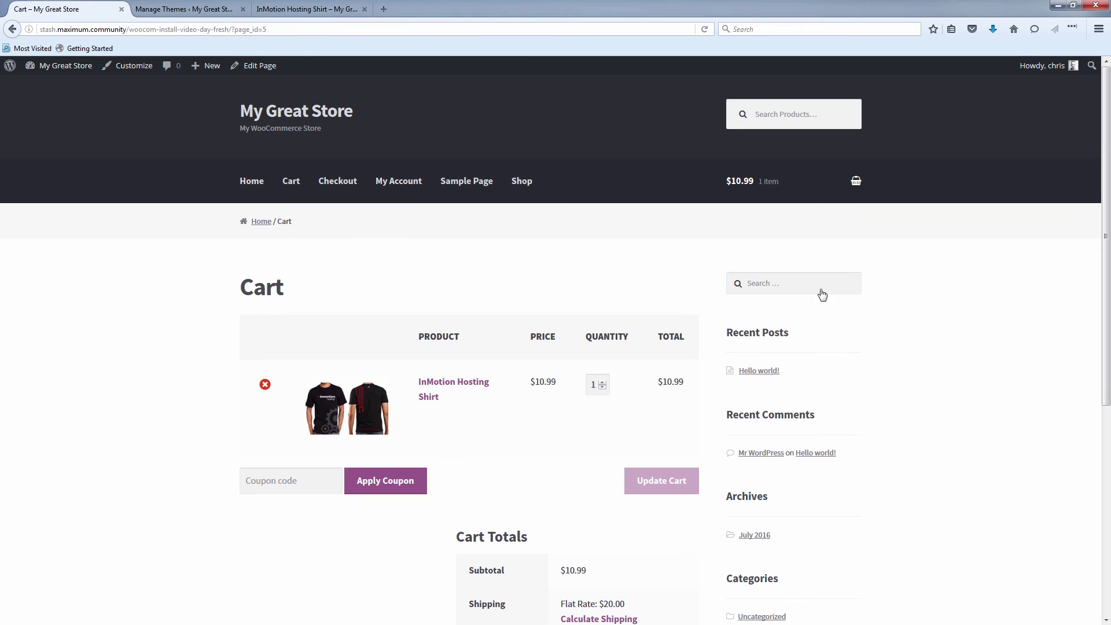
scroll(449, 386, down, 2)
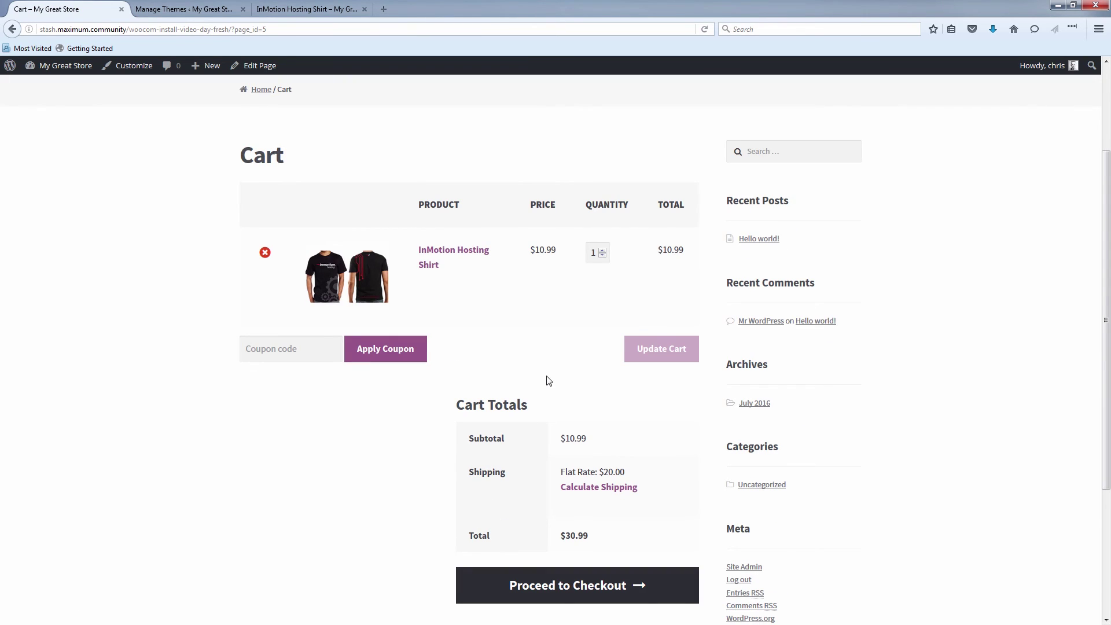
scroll(585, 404, down, 1)
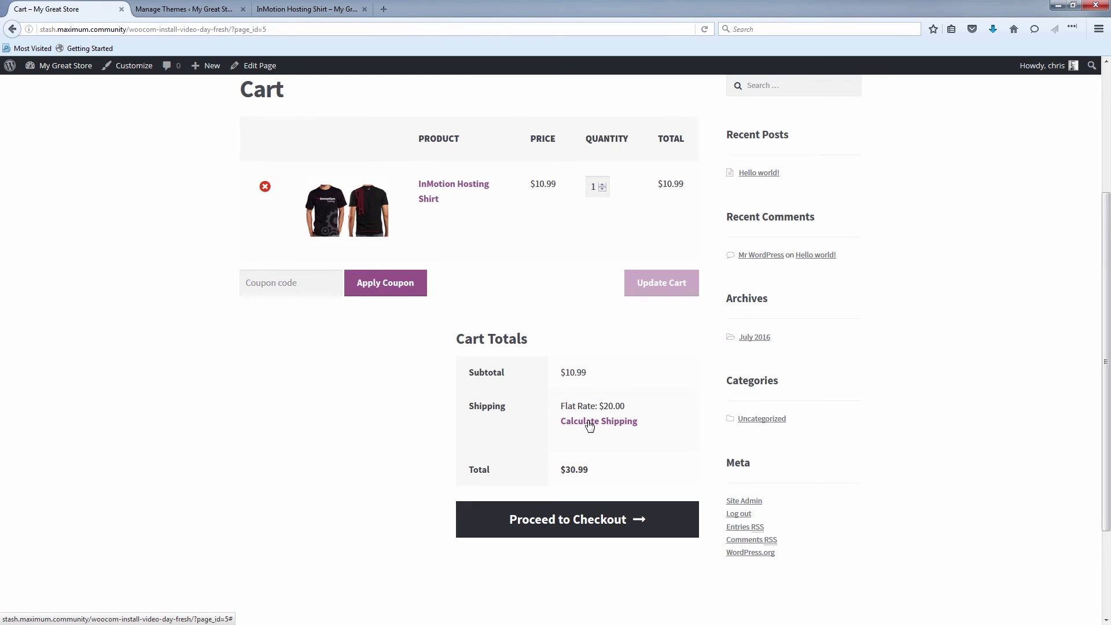
click(626, 429)
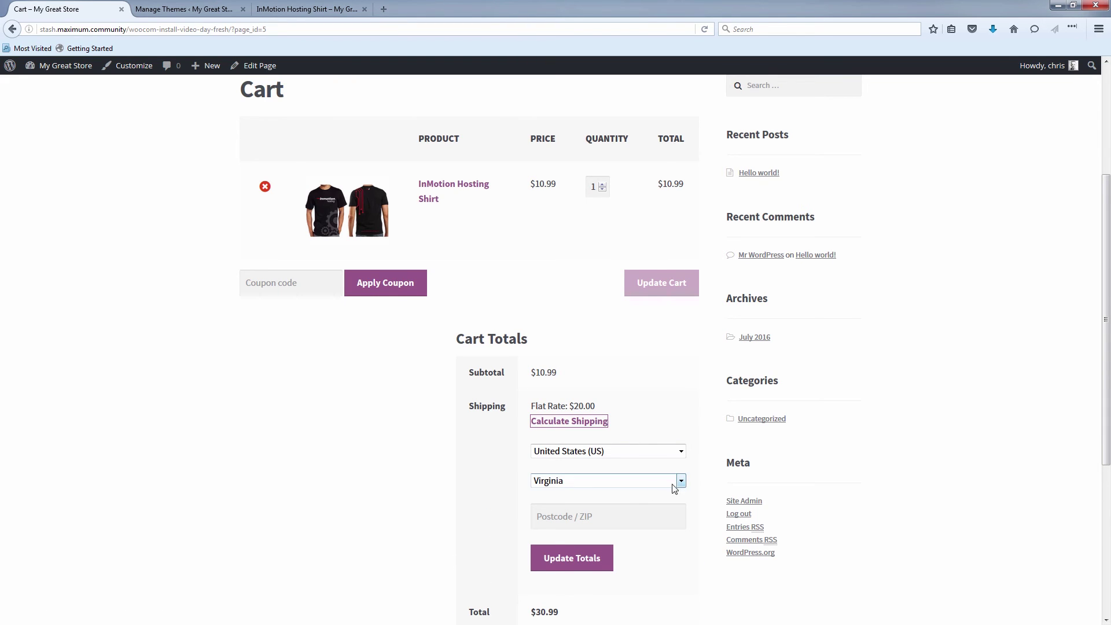
Recalculate shipping for California, postcode 90210, switching to Local Pickup $5.00 and total $15.99.
click(615, 482)
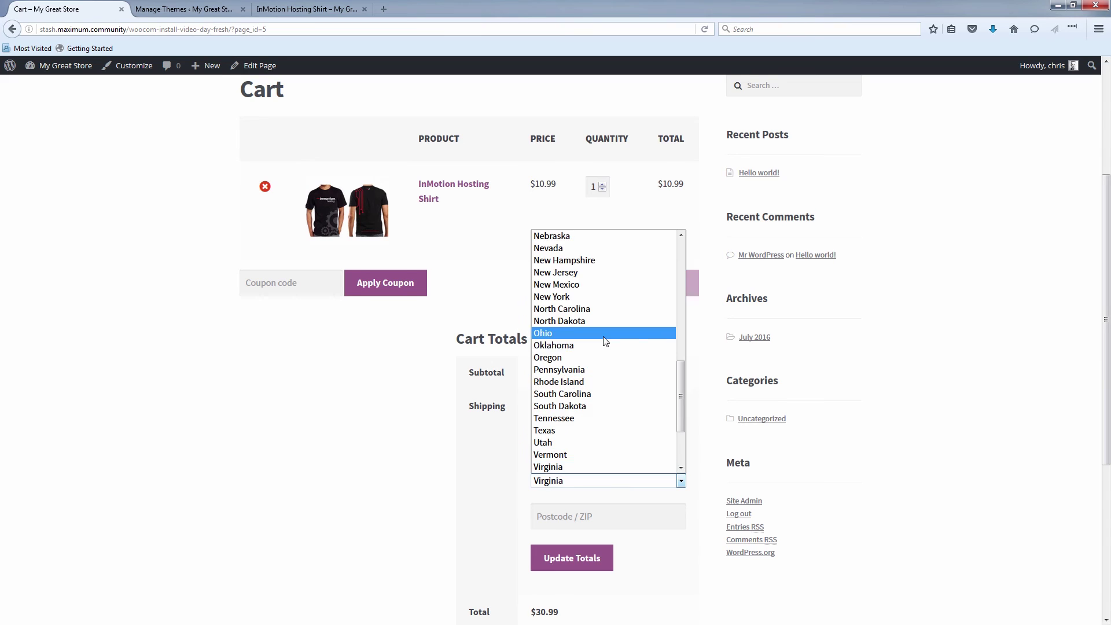
scroll(608, 342, up, 9)
click(598, 297)
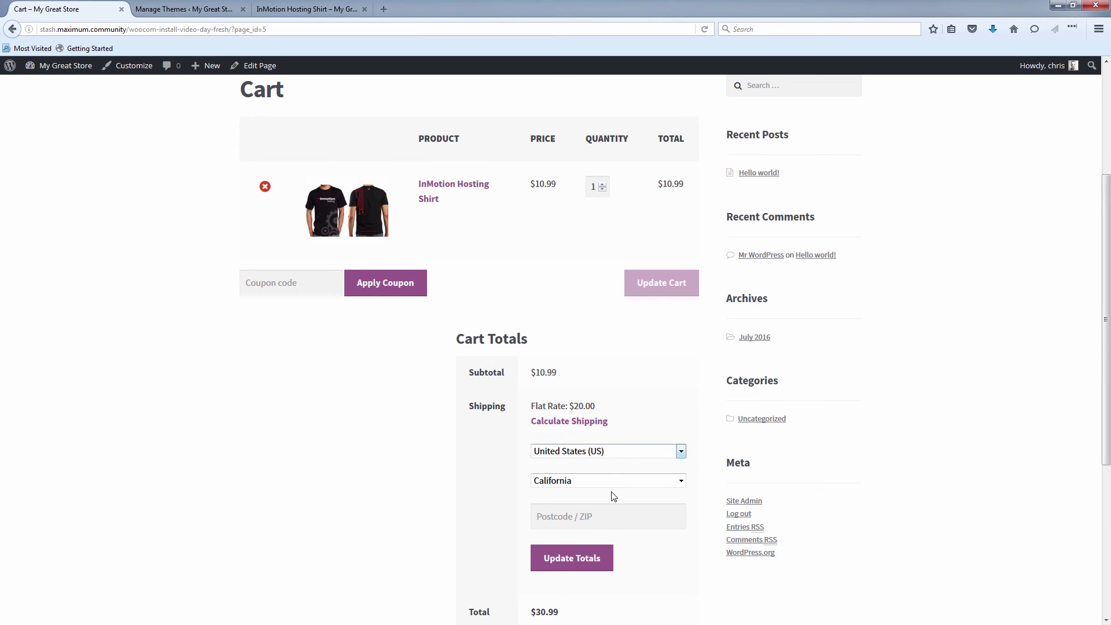
click(627, 518)
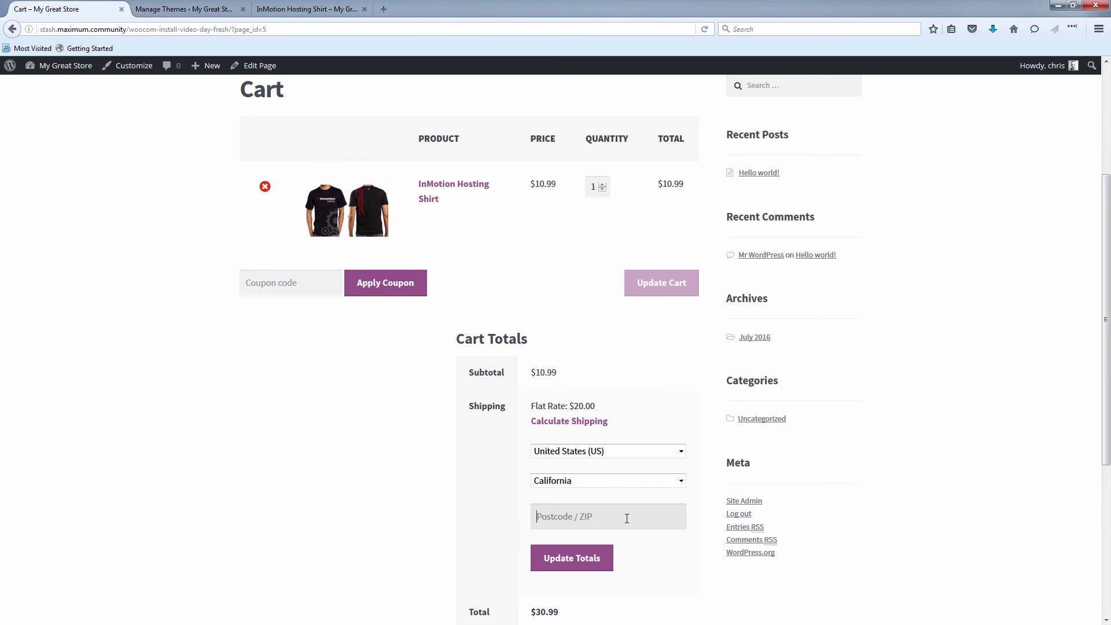
text(90210)
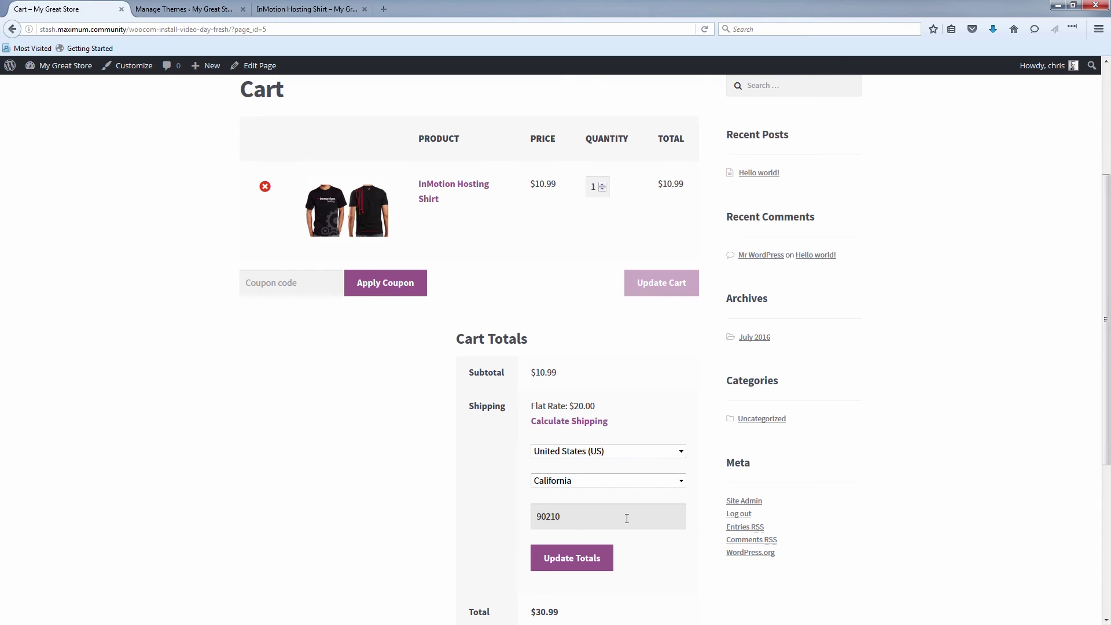
click(591, 562)
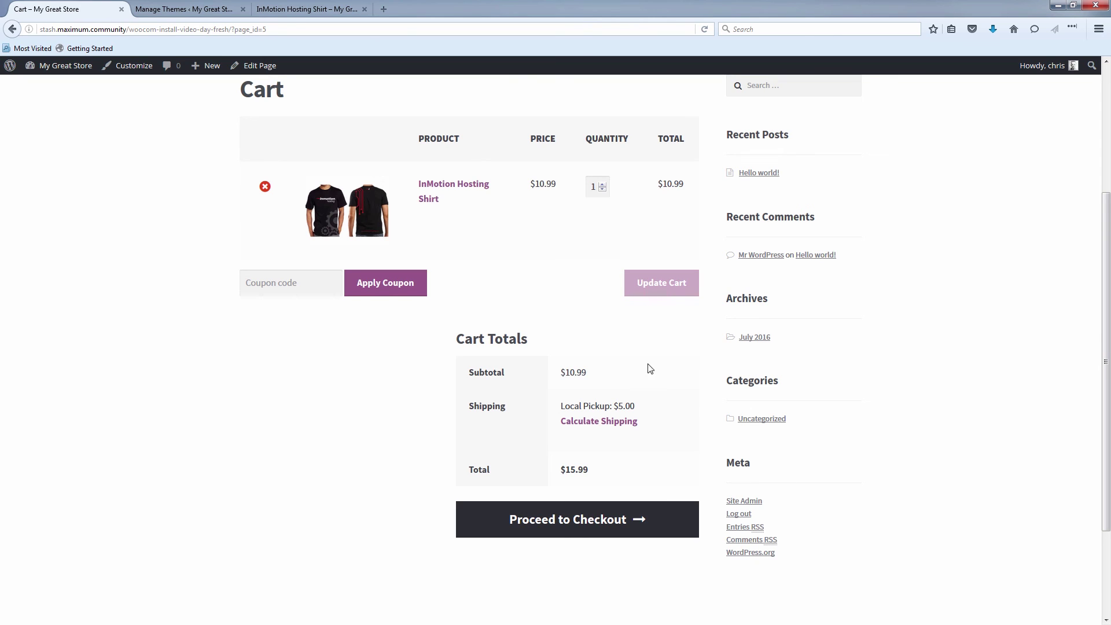
Proceed to checkout and review the order summary showing Local Pickup $5.00 and total $15.99.
click(609, 517)
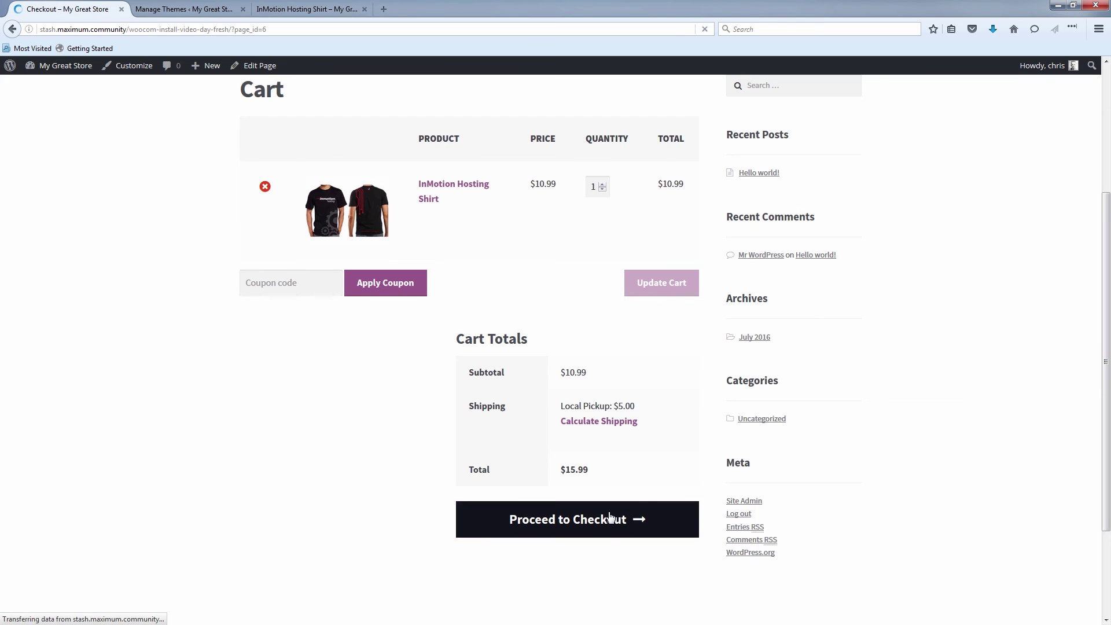
scroll(528, 350, down, 7)
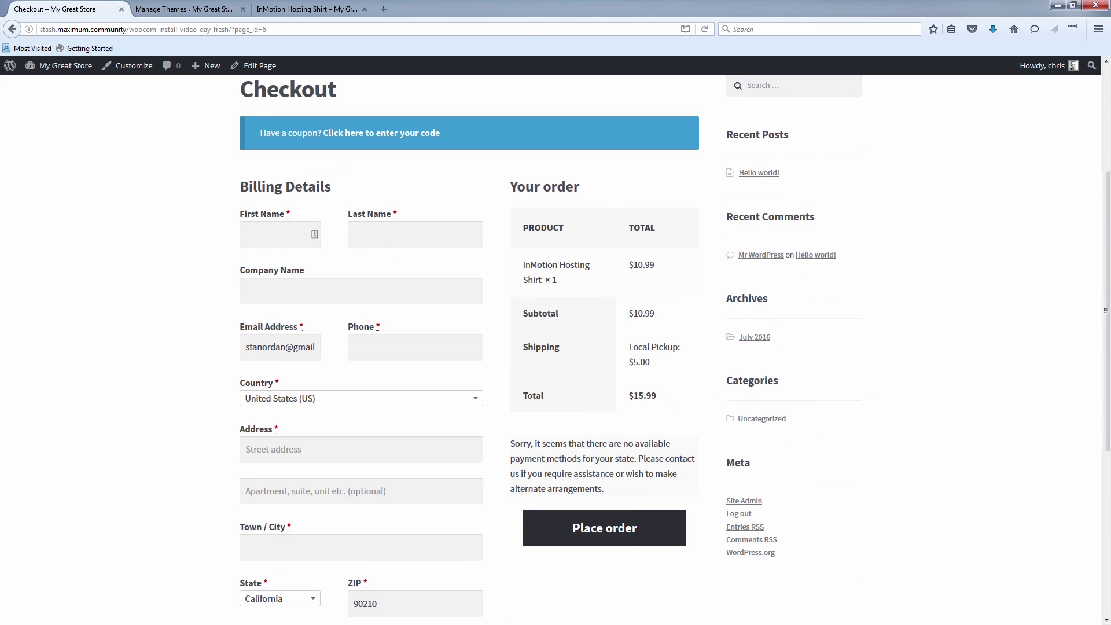
scroll(528, 346, down, 2)
scroll(528, 347, up, 8)
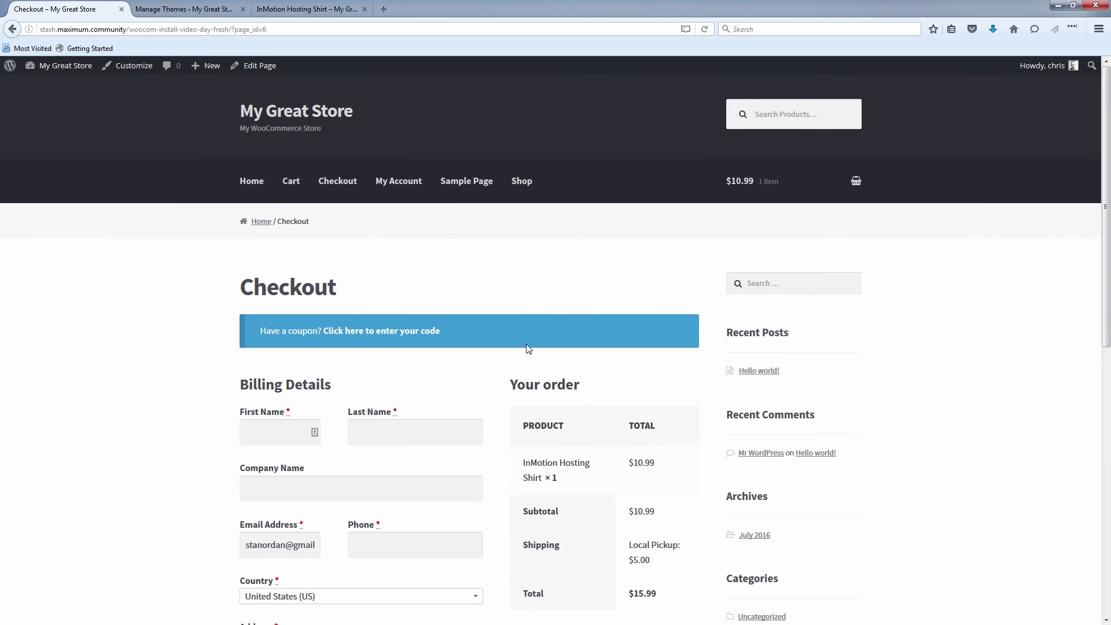
scroll(528, 349, down, 1)
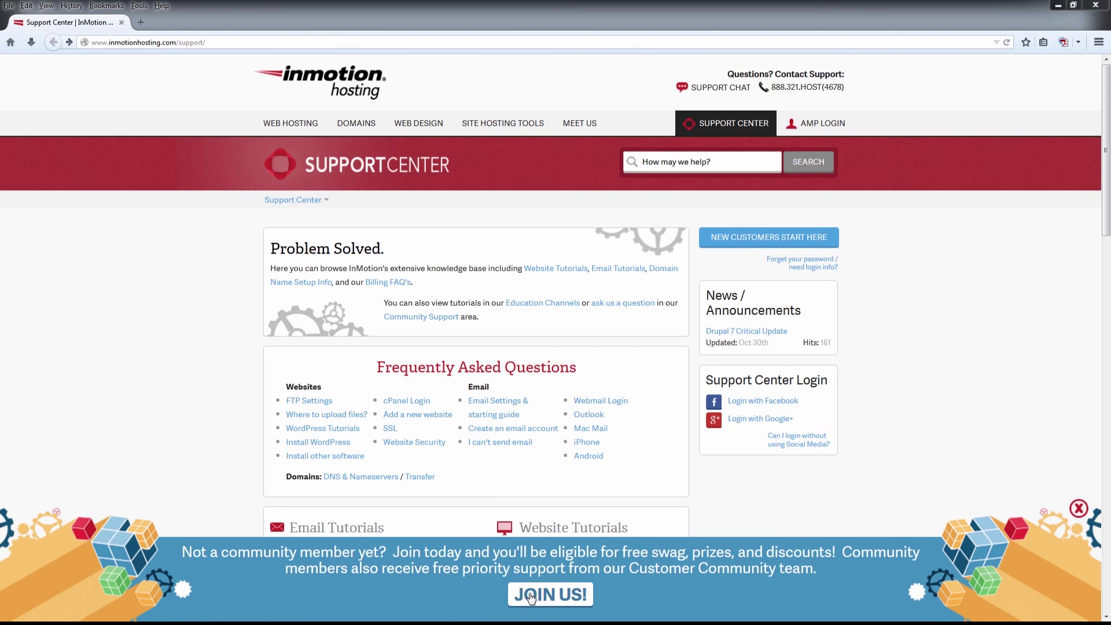
click(529, 595)
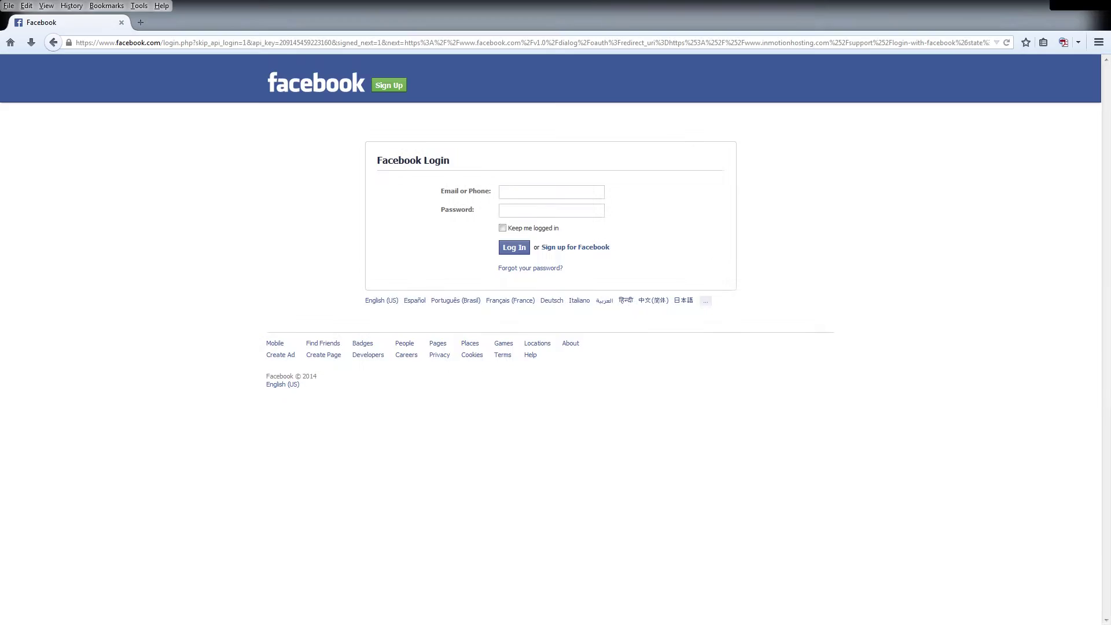